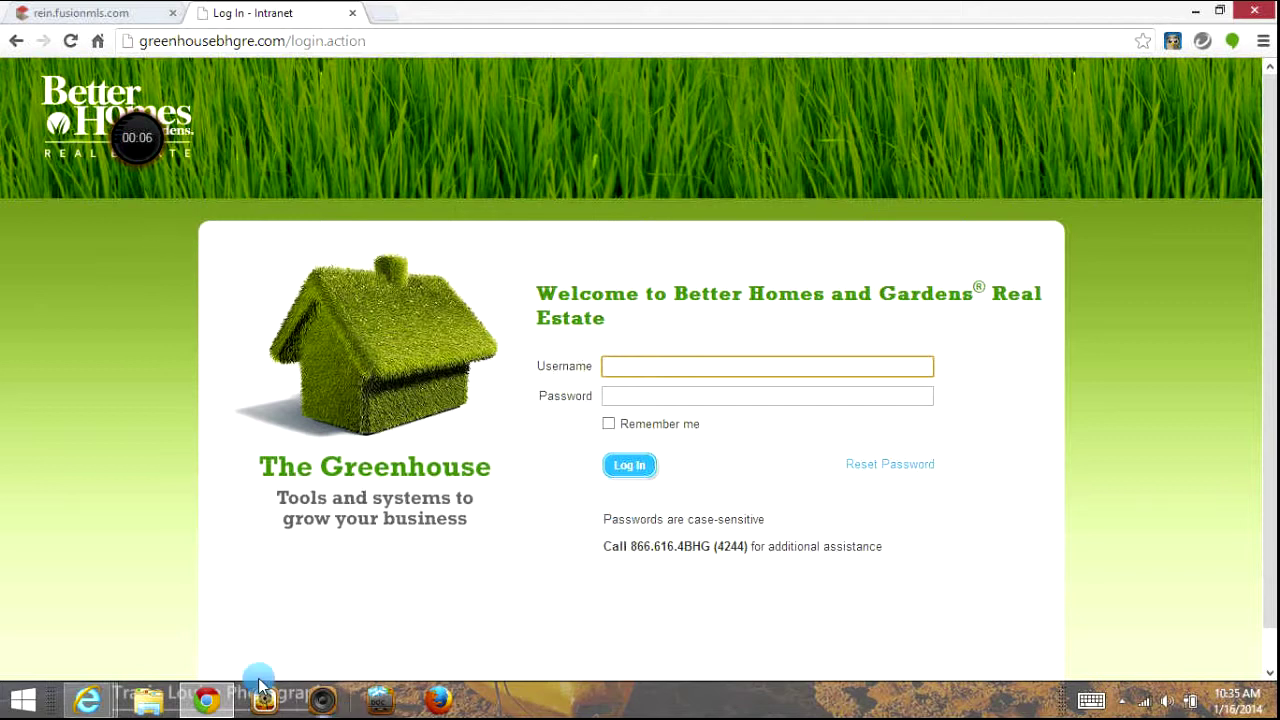
Step: Bring the Google+ Hangouts video call window forward from the Internet Explorer taskbar
mouse_move(188, 703)
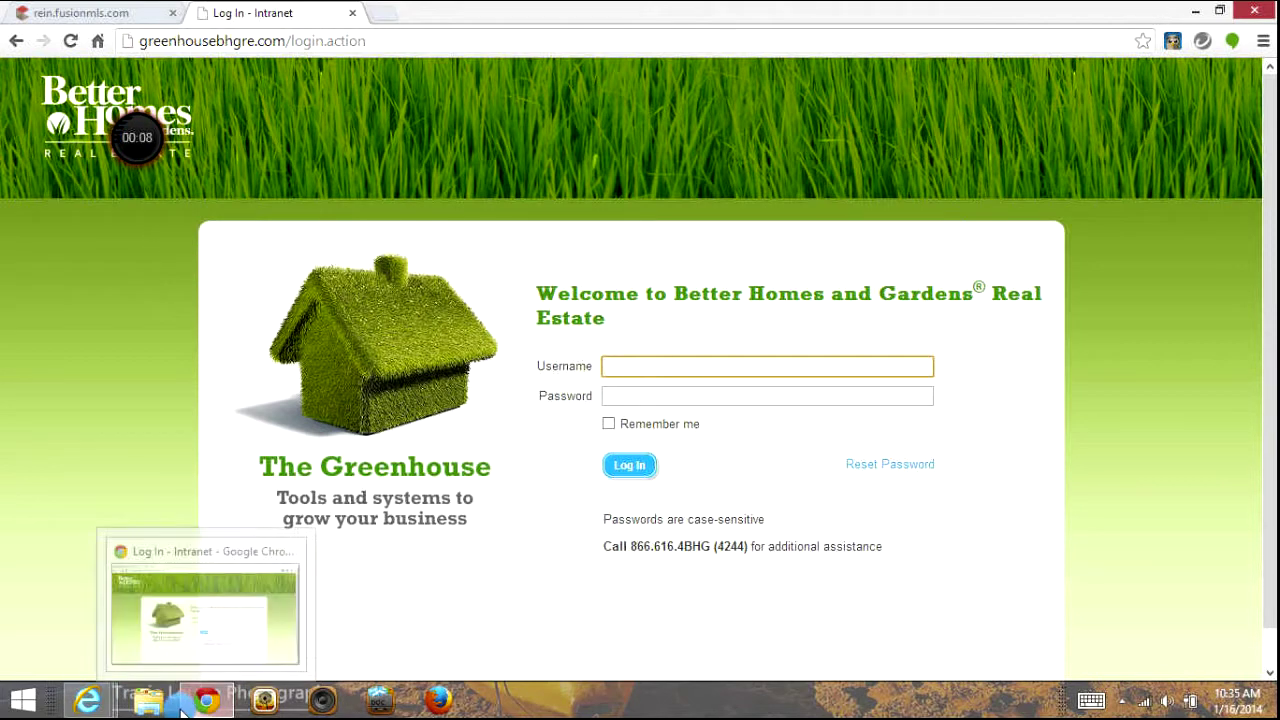
mouse_move(87, 700)
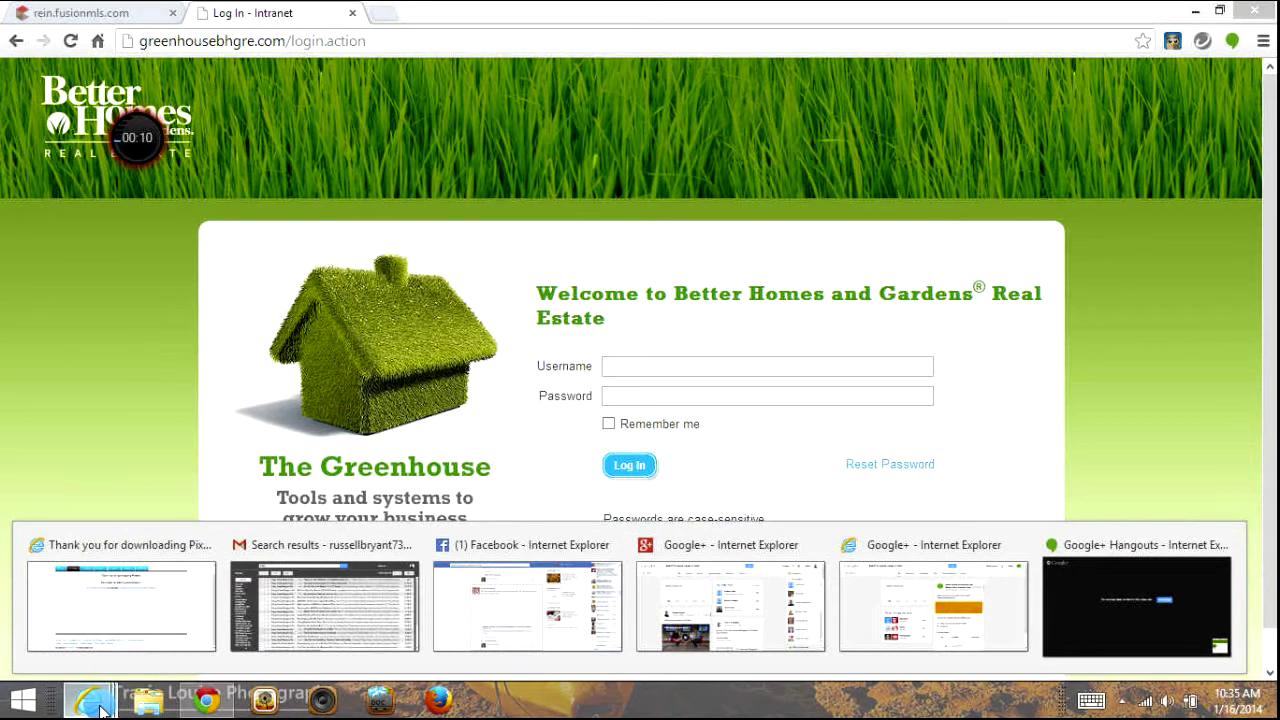
mouse_move(1142, 612)
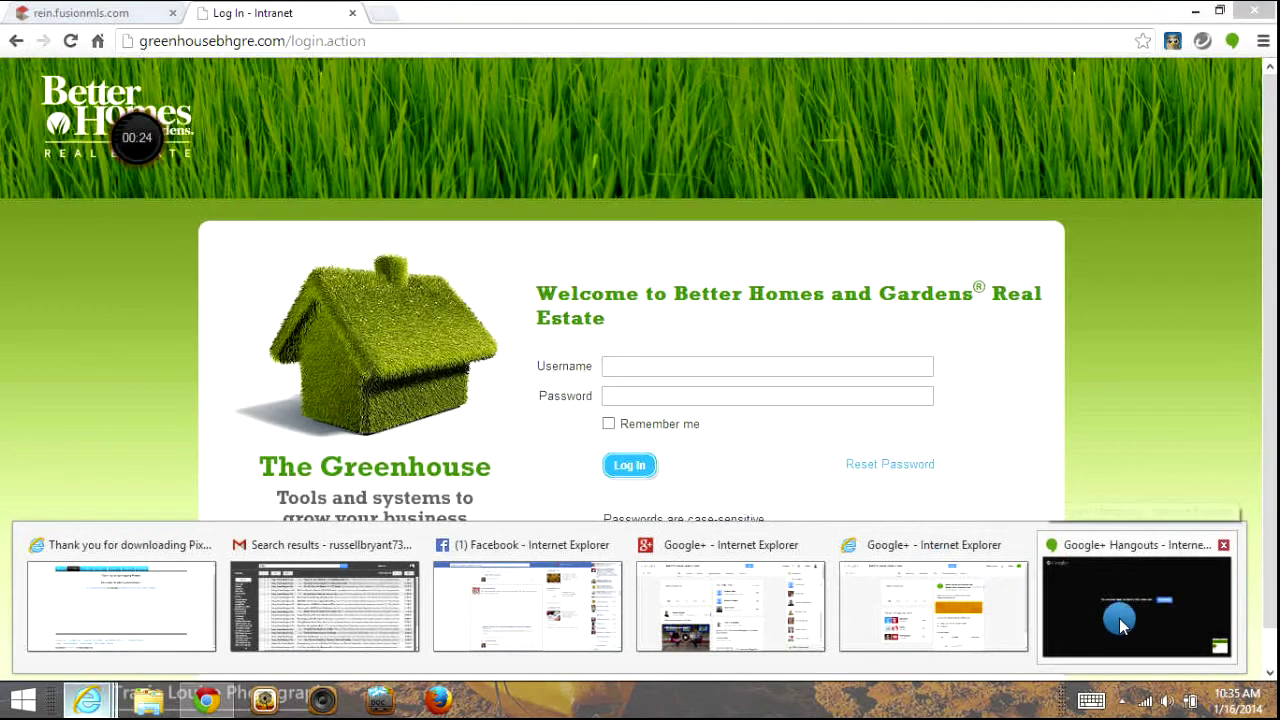
left_click(1120, 615)
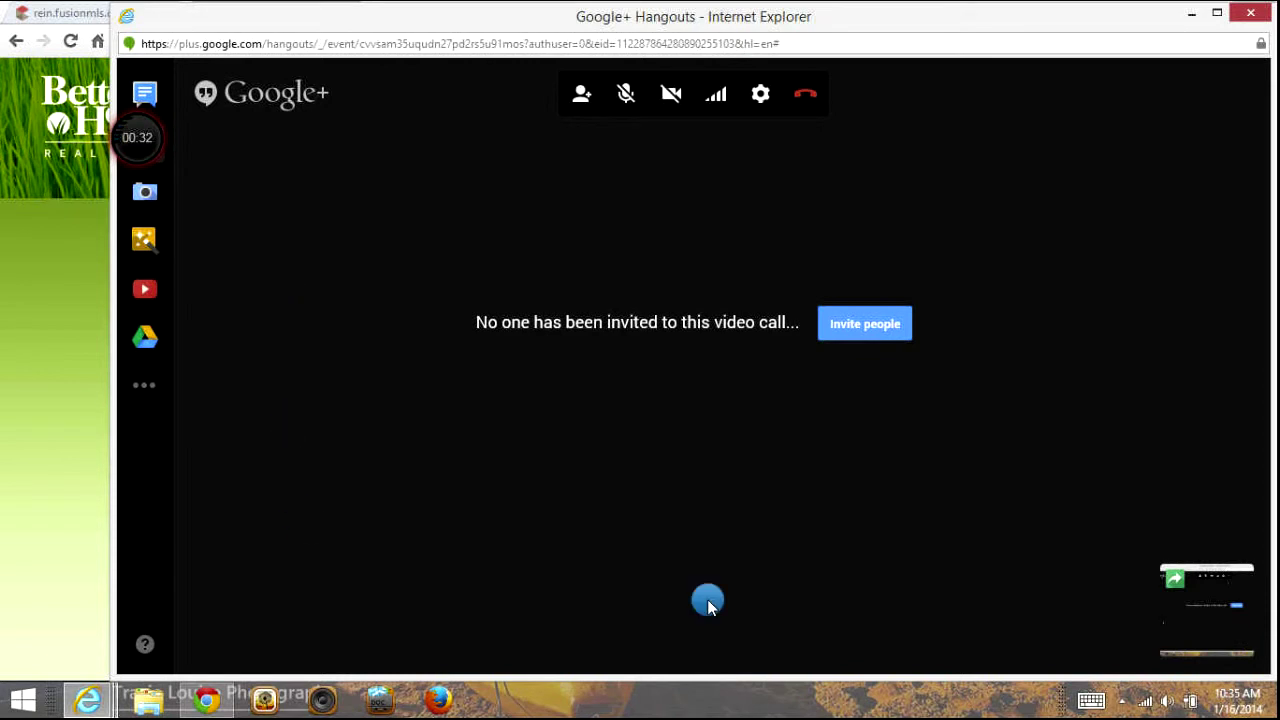
Step: Minimize the empty Hangouts window to get back to the Greenhouse login page
left_click(1194, 16)
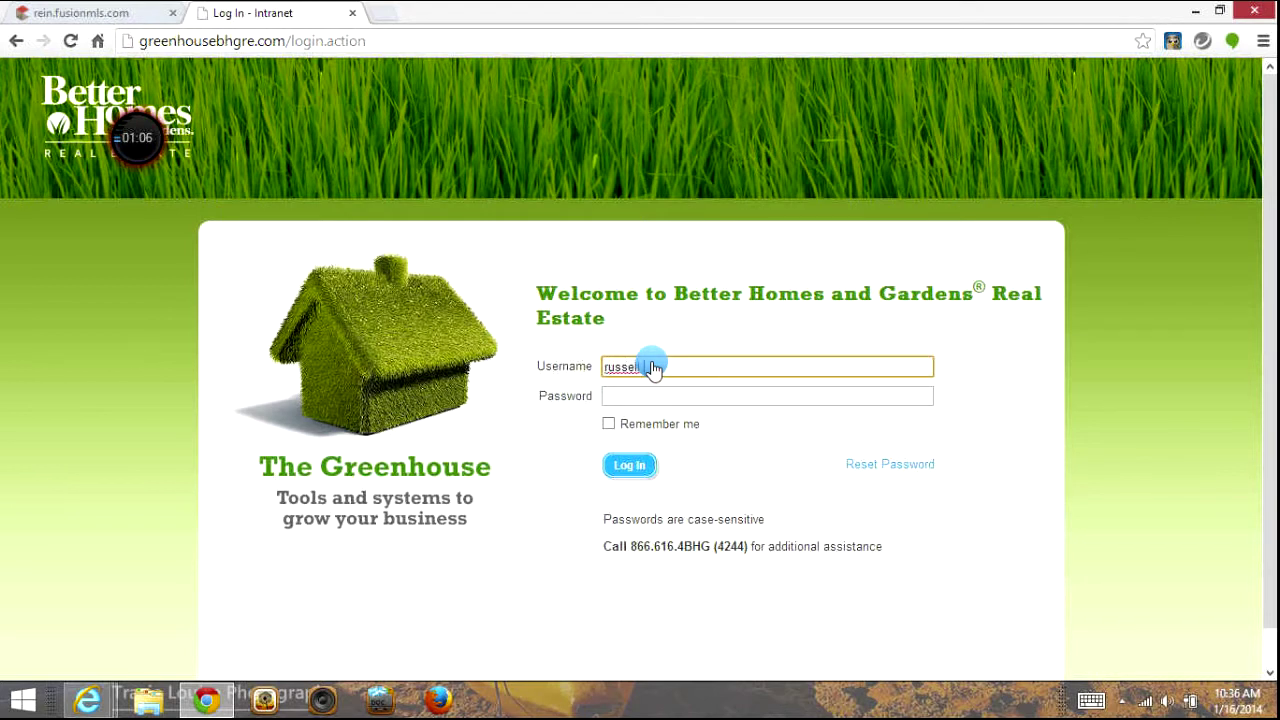
Step: Log in with the agent's username and password, with Remember me ticked
type("t")
key("Tab")
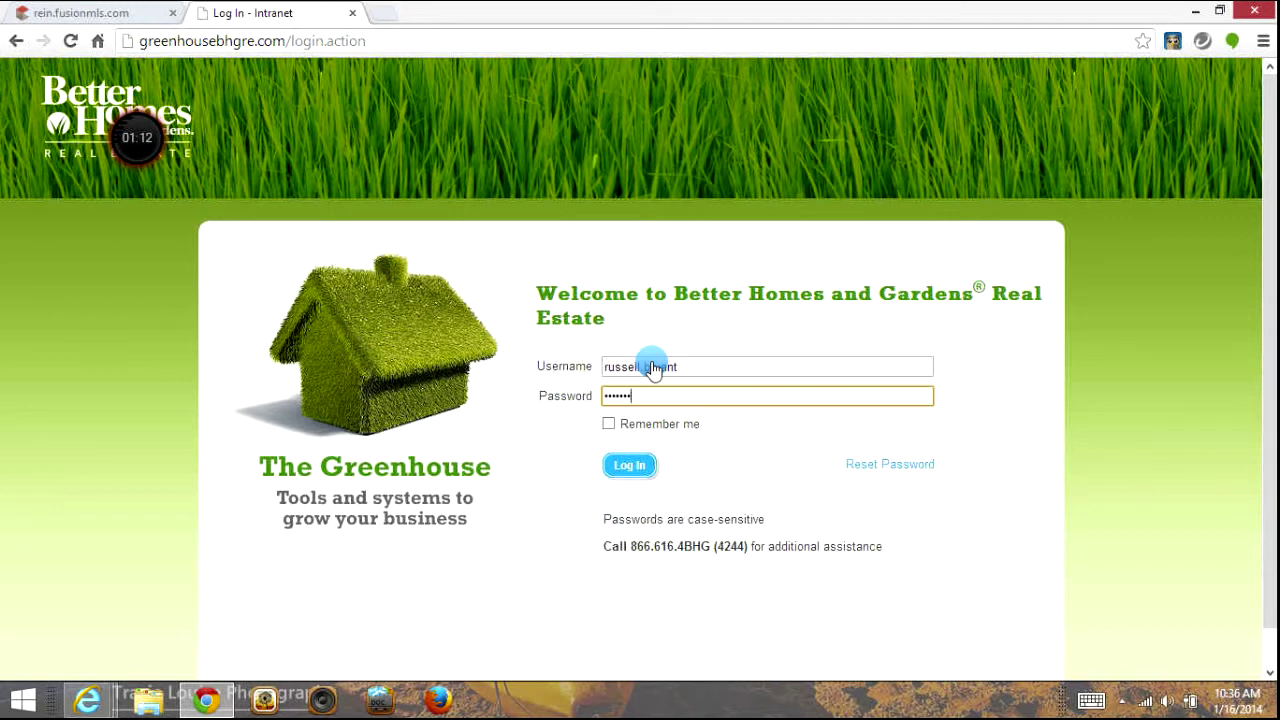
key("Return")
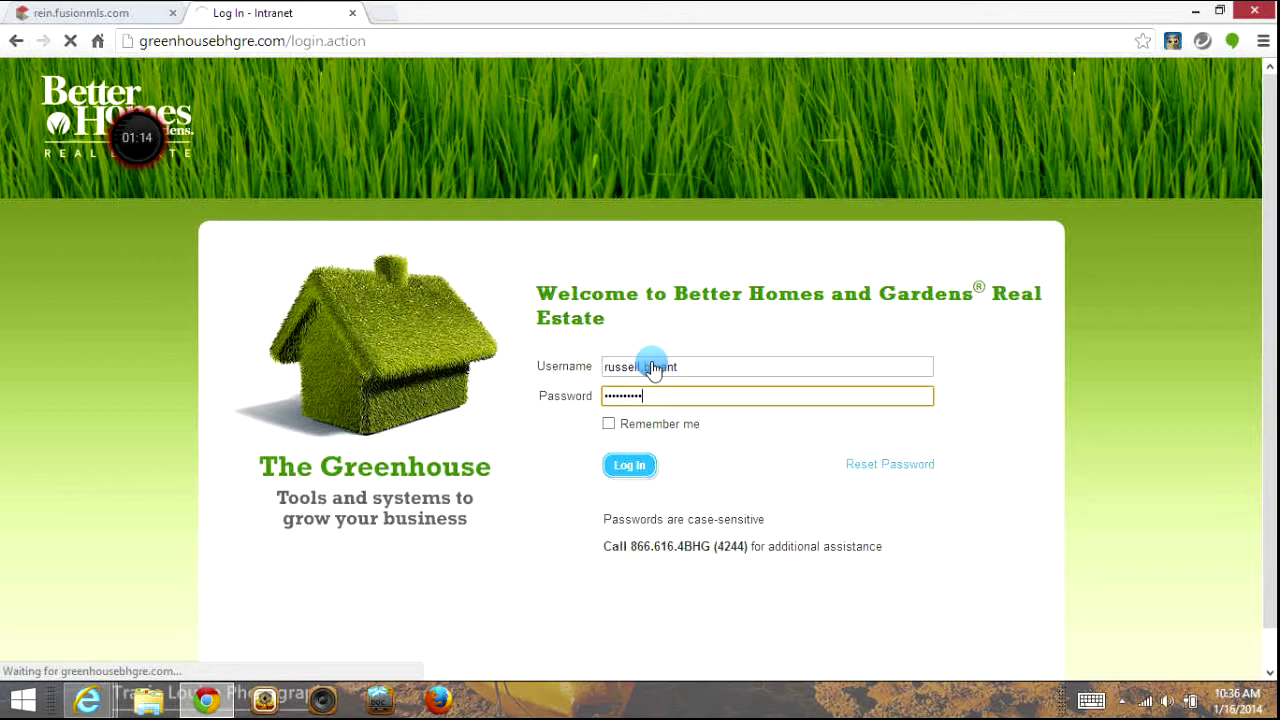
left_click(609, 423)
left_click(624, 466)
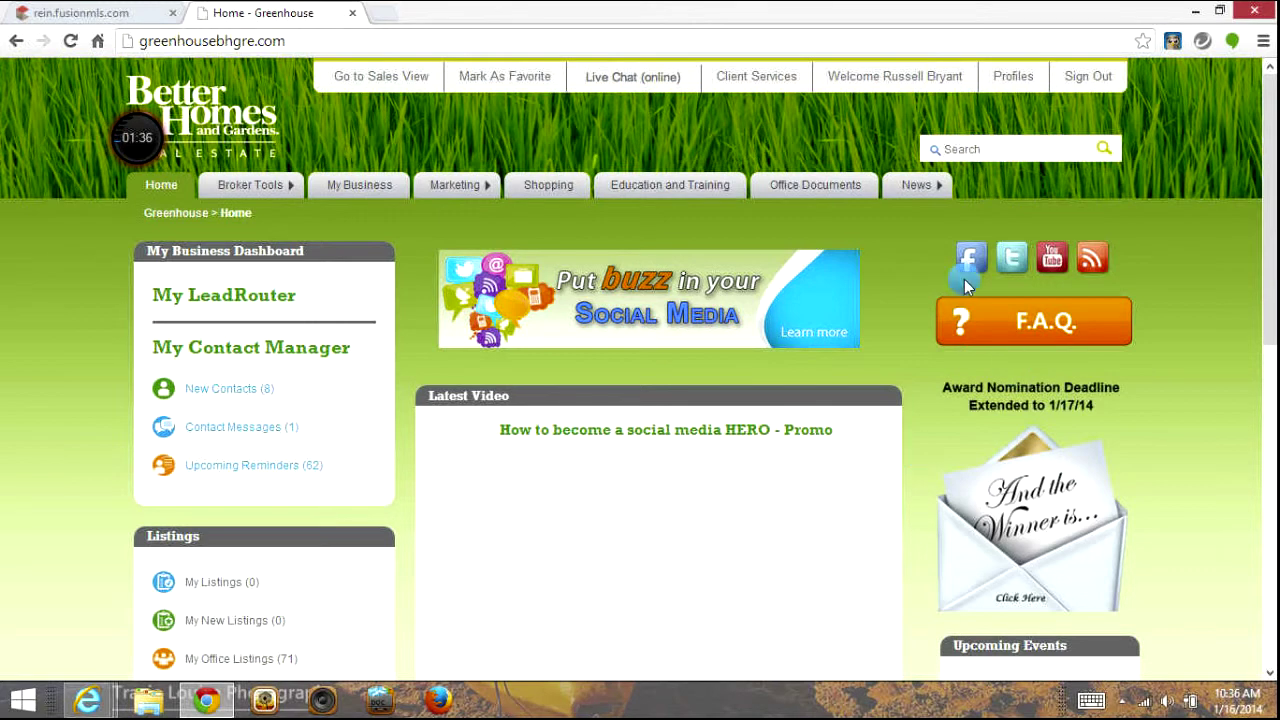
Step: Scroll through the home dashboard, then go to the Profiles page
scroll(648, 355, "down", 3)
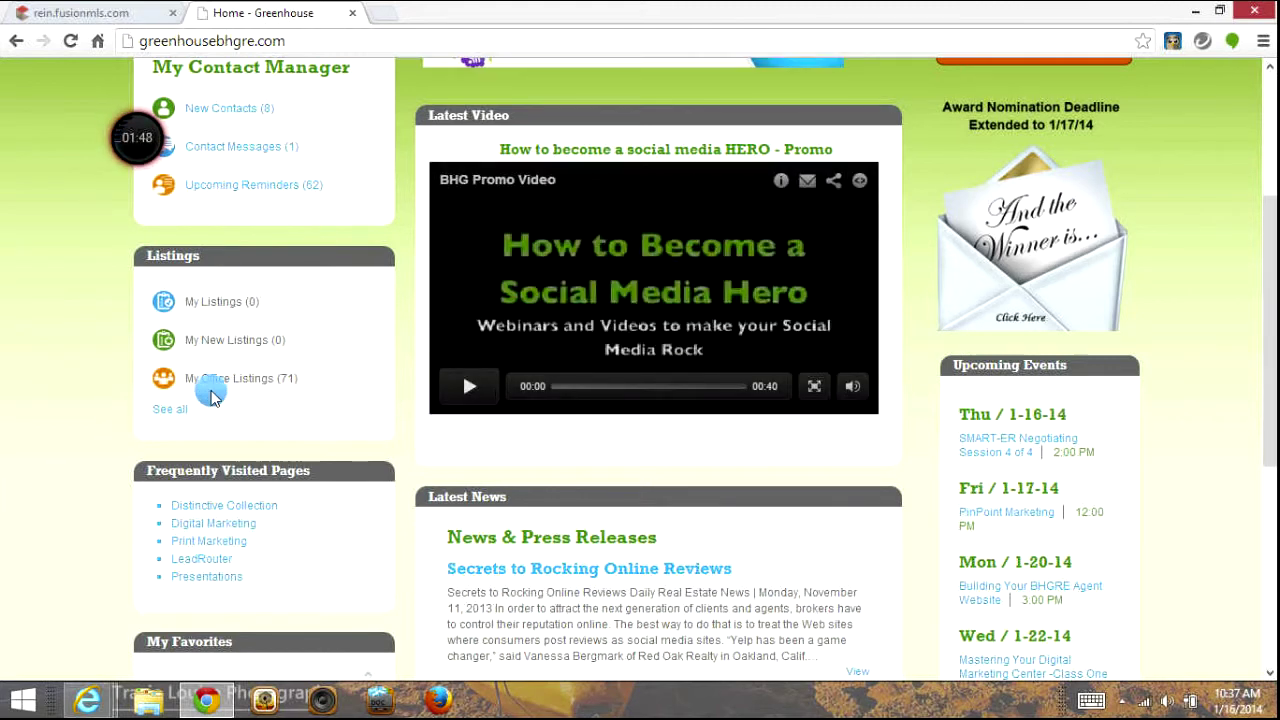
scroll(380, 610, "down", 5)
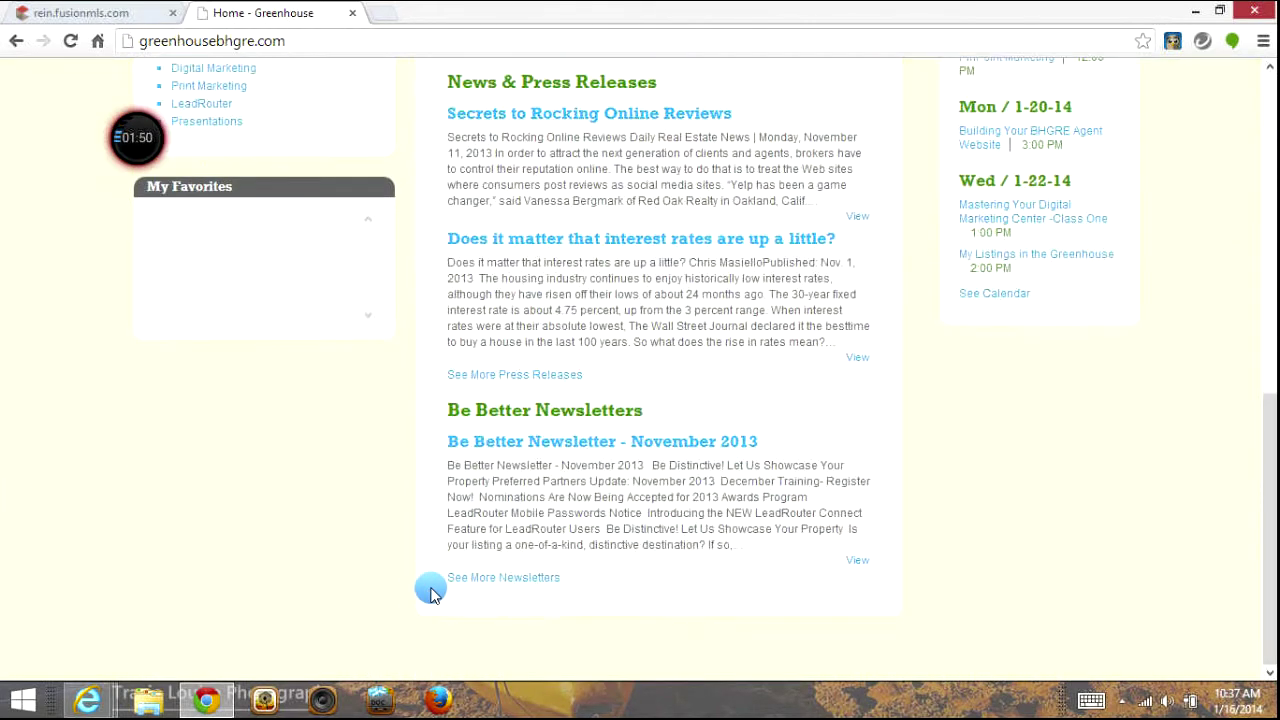
scroll(811, 551, "up", 8)
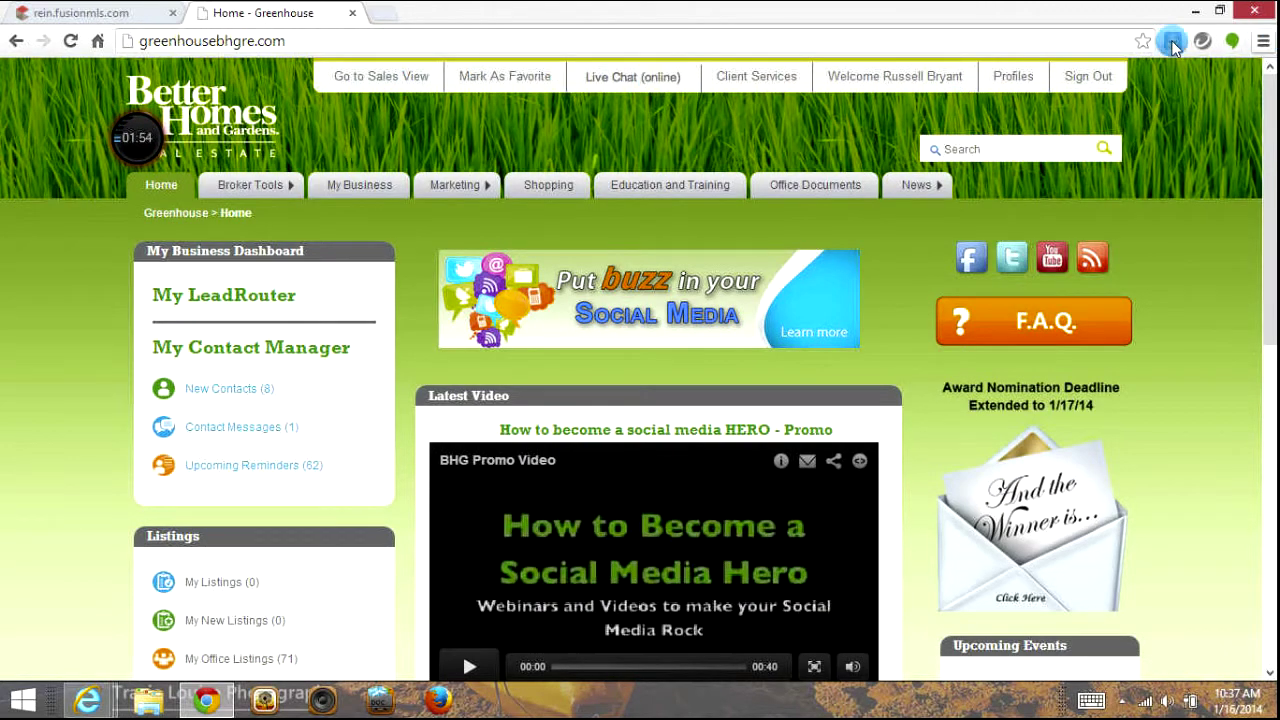
mouse_move(165, 139)
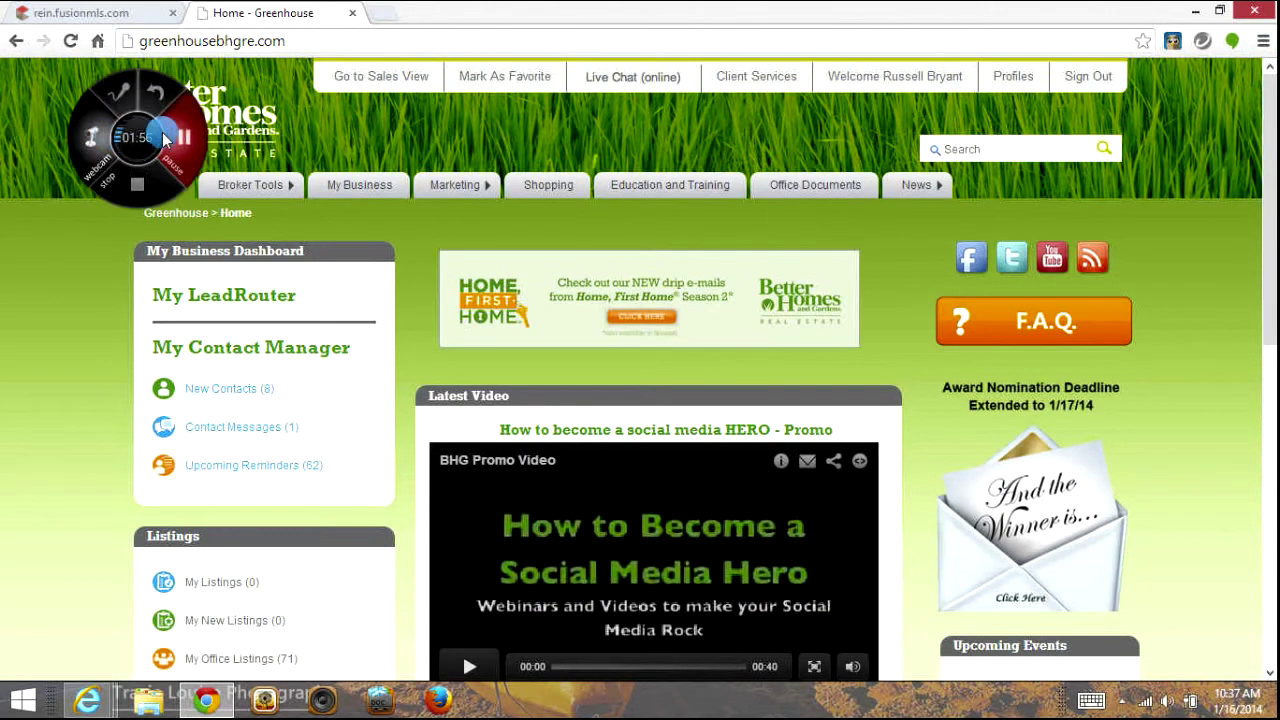
left_click(1013, 80)
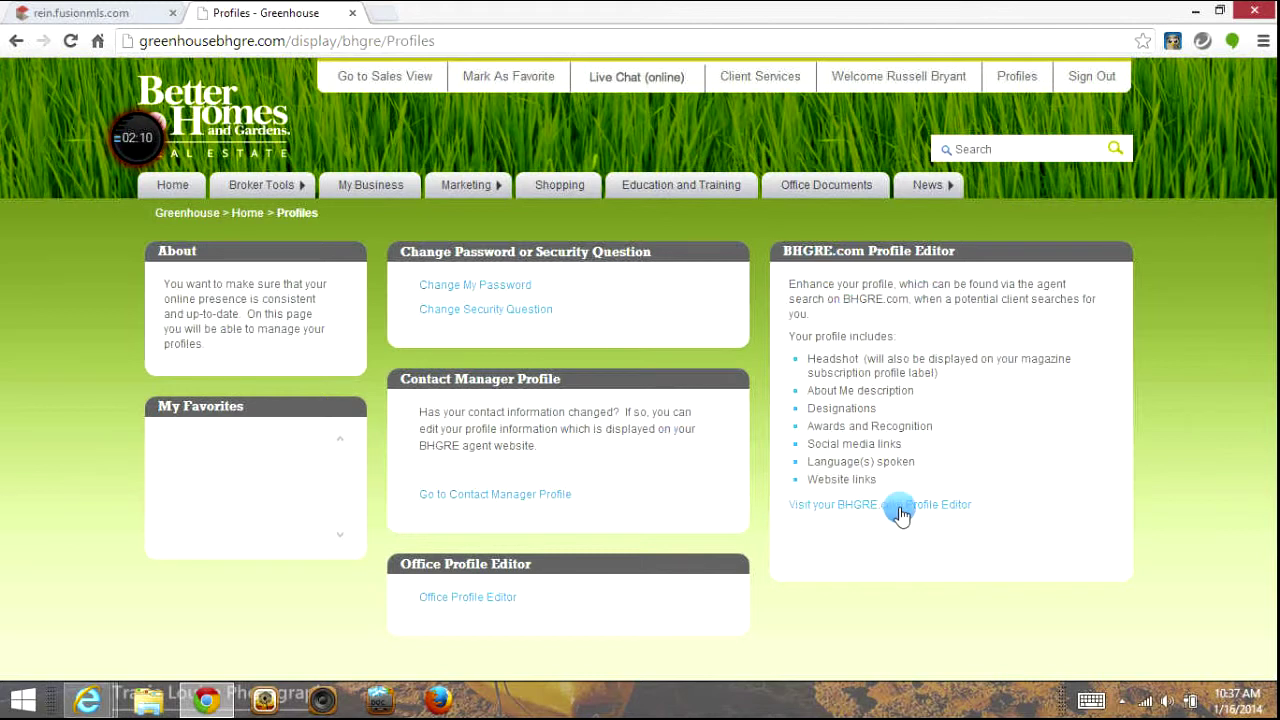
Step: Open the BHGRE.com Profile Editor and scroll through the My Profile details
left_click(858, 507)
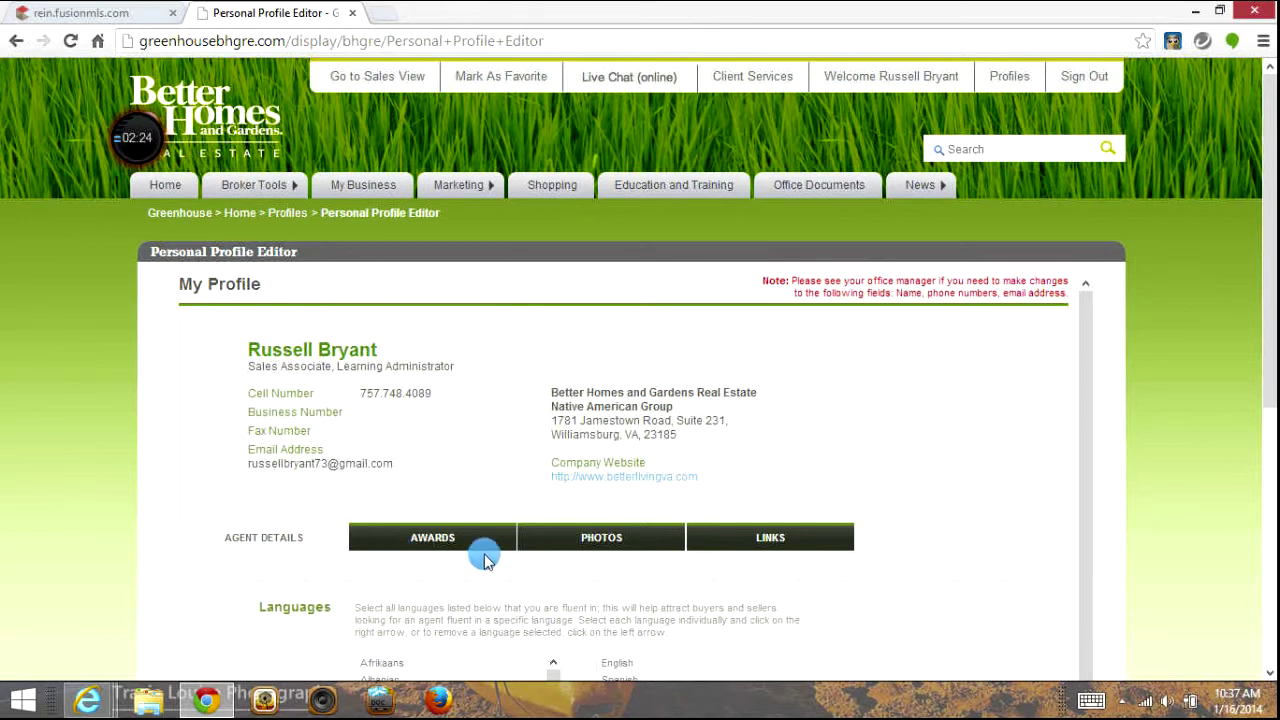
scroll(480, 557, "down", 4)
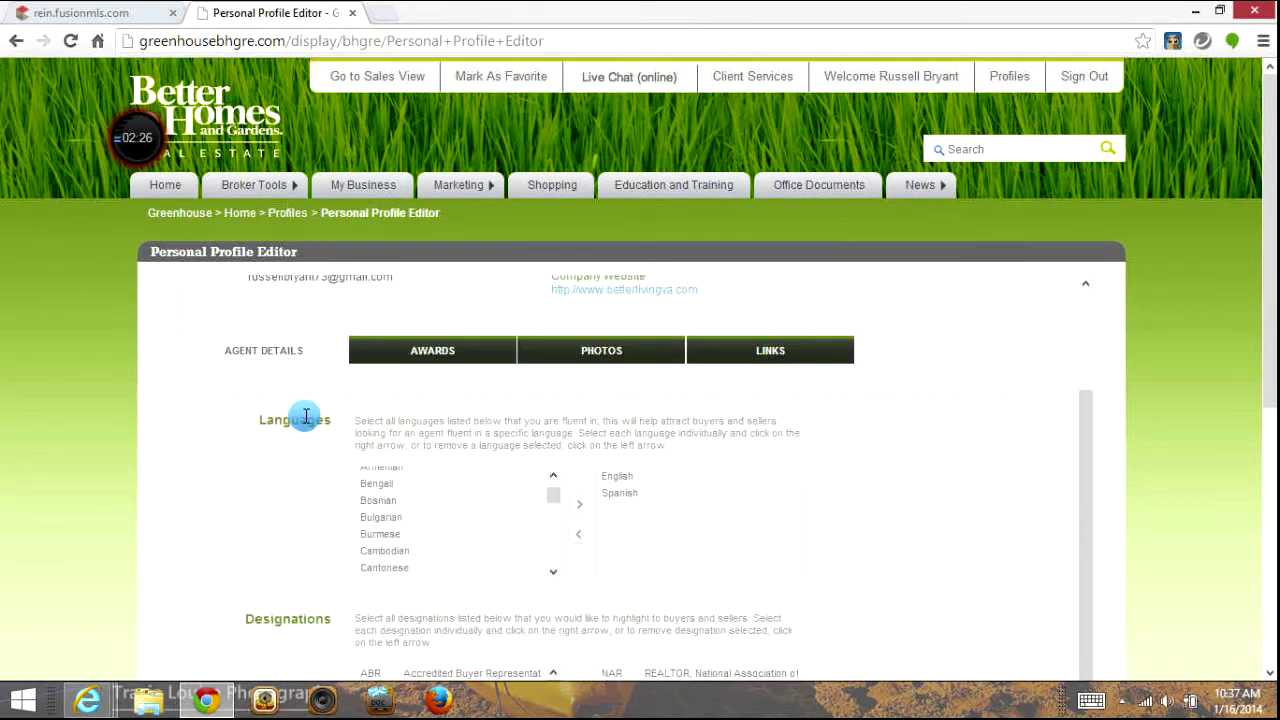
scroll(951, 491, "down", 4)
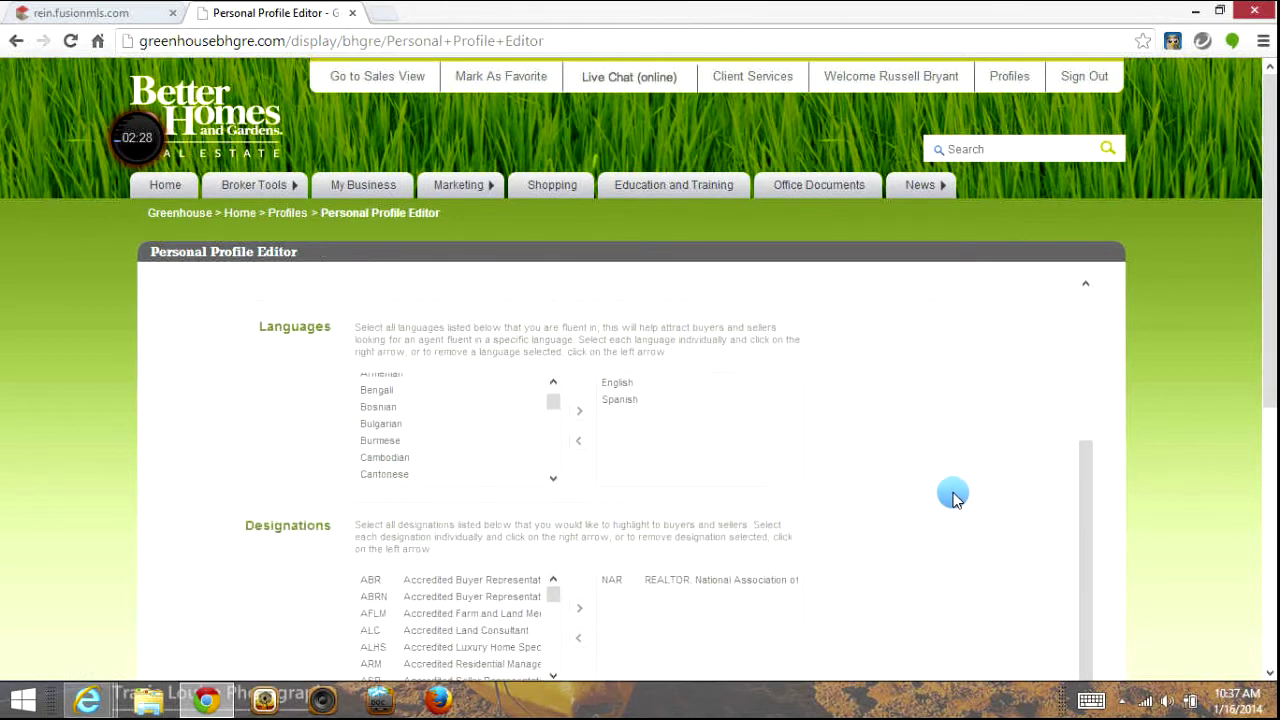
scroll(951, 494, "down", 3)
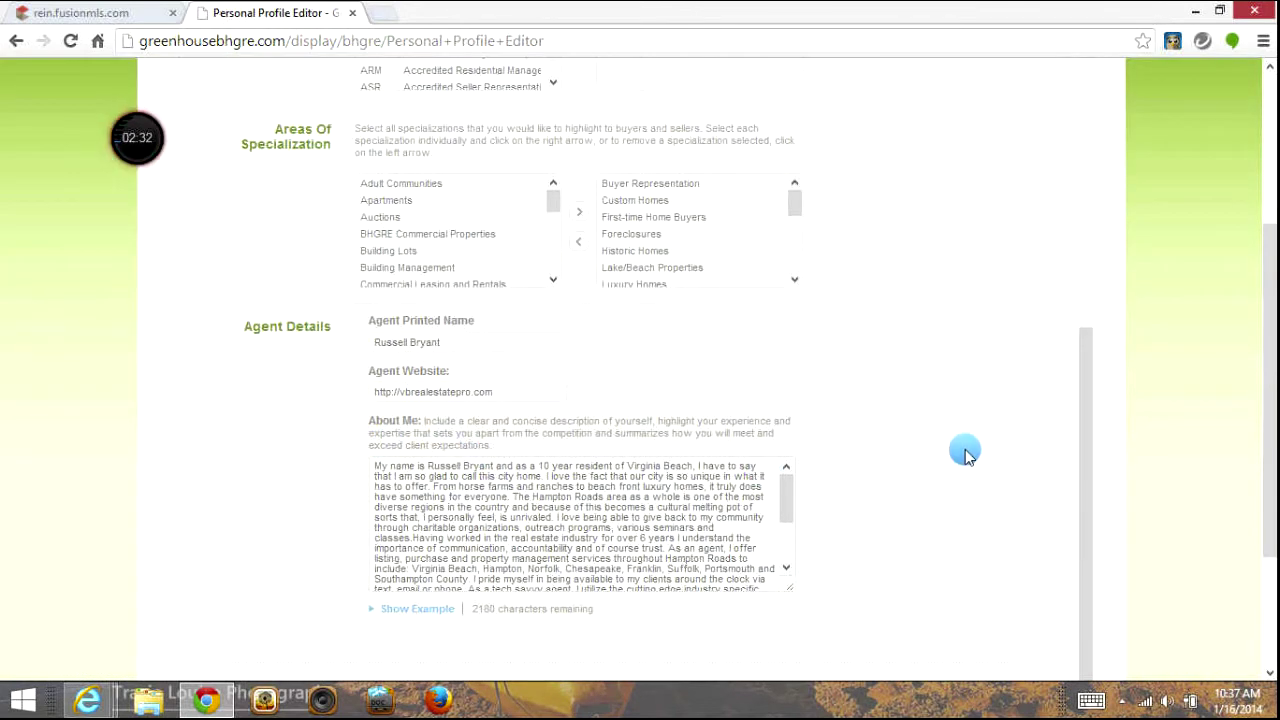
scroll(937, 470, "up", 1)
scroll(937, 470, "up", 9)
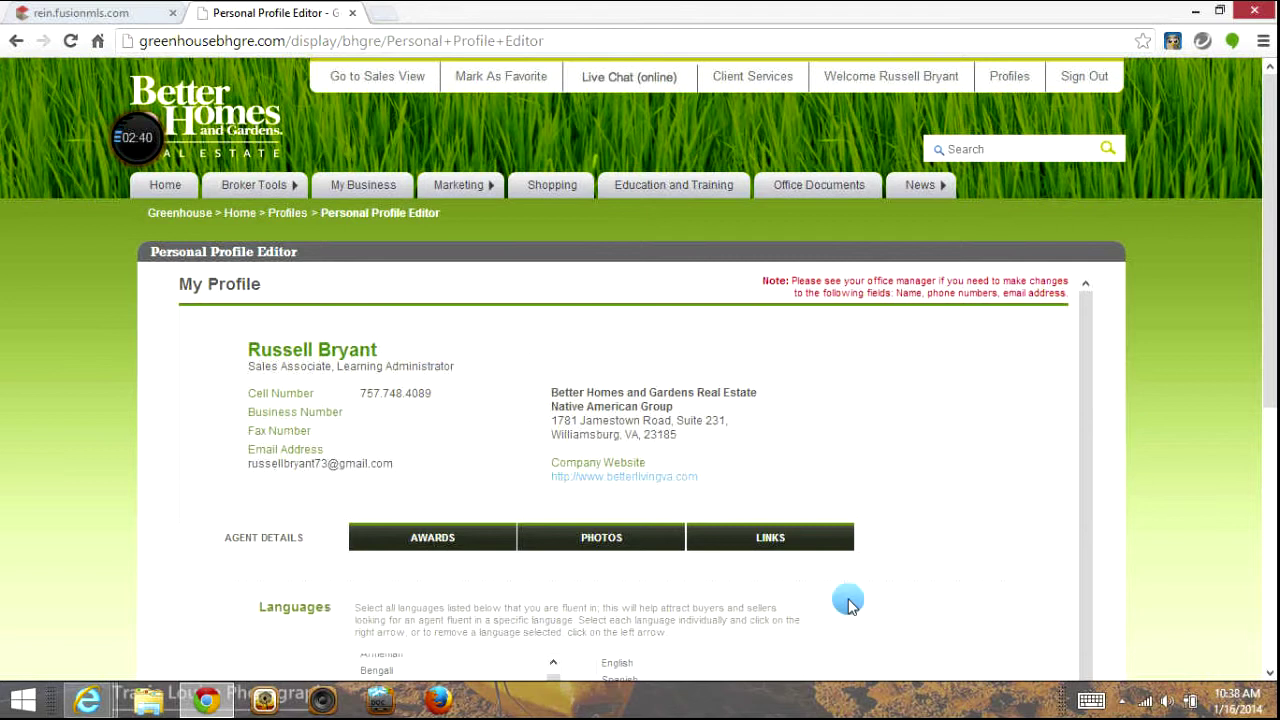
Step: Switch to the profile's Awards section and scroll through it
left_click(468, 548)
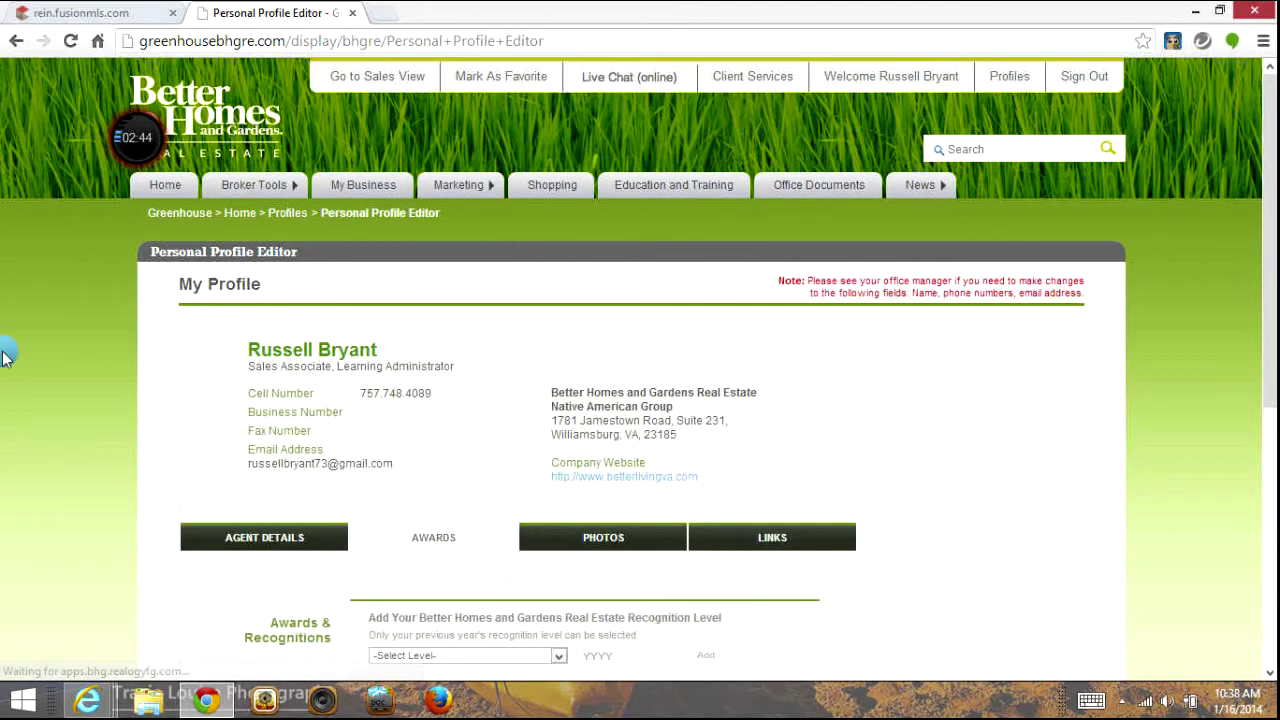
scroll(1020, 530, "down", 1)
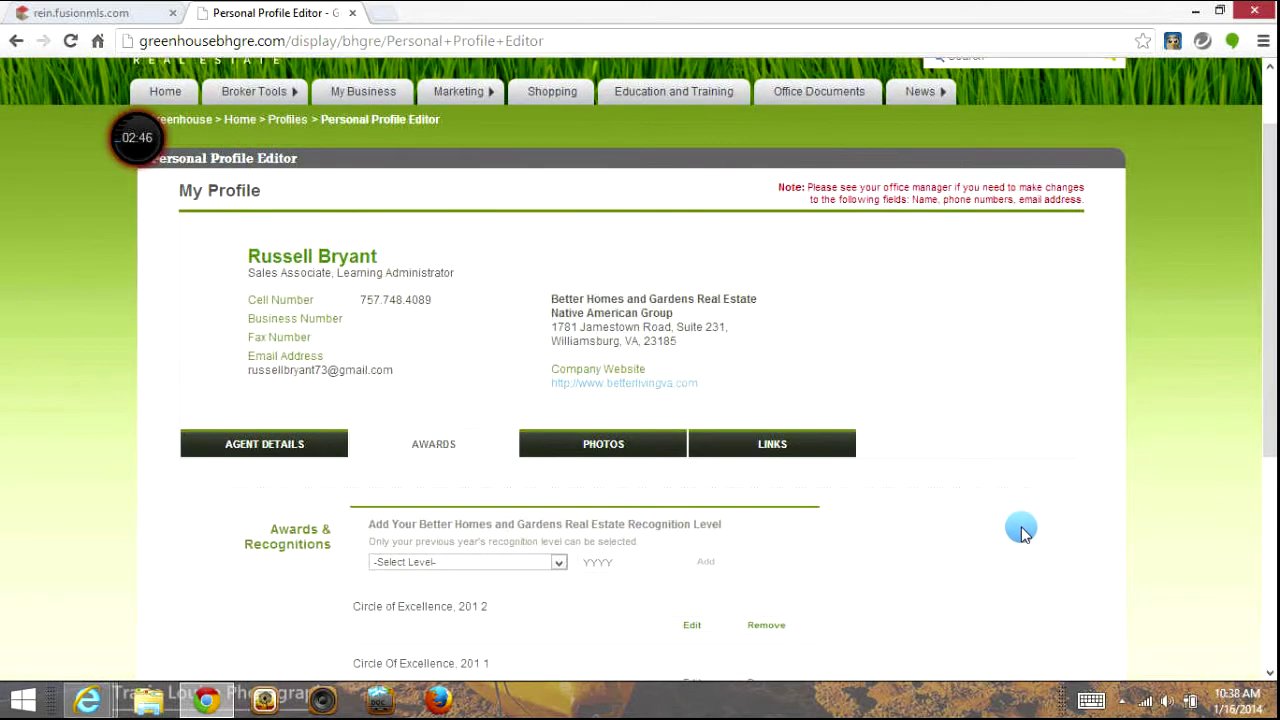
scroll(1020, 530, "down", 3)
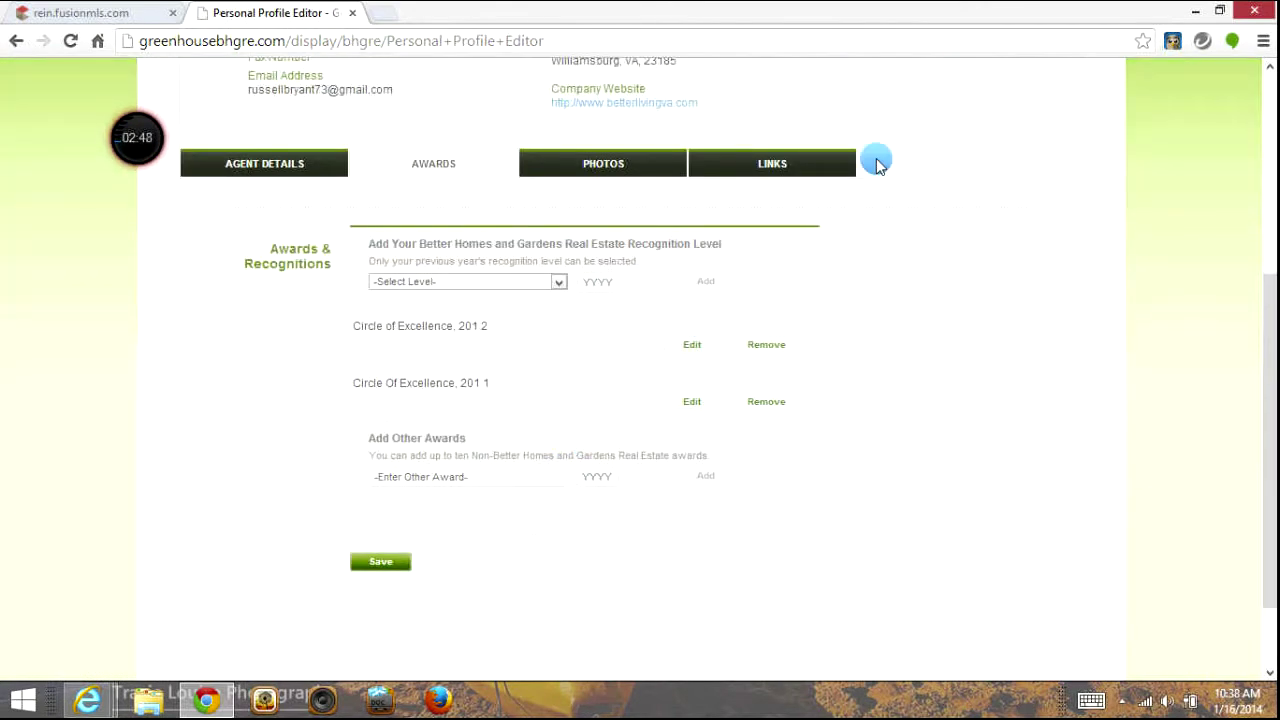
scroll(886, 300, "up", 2)
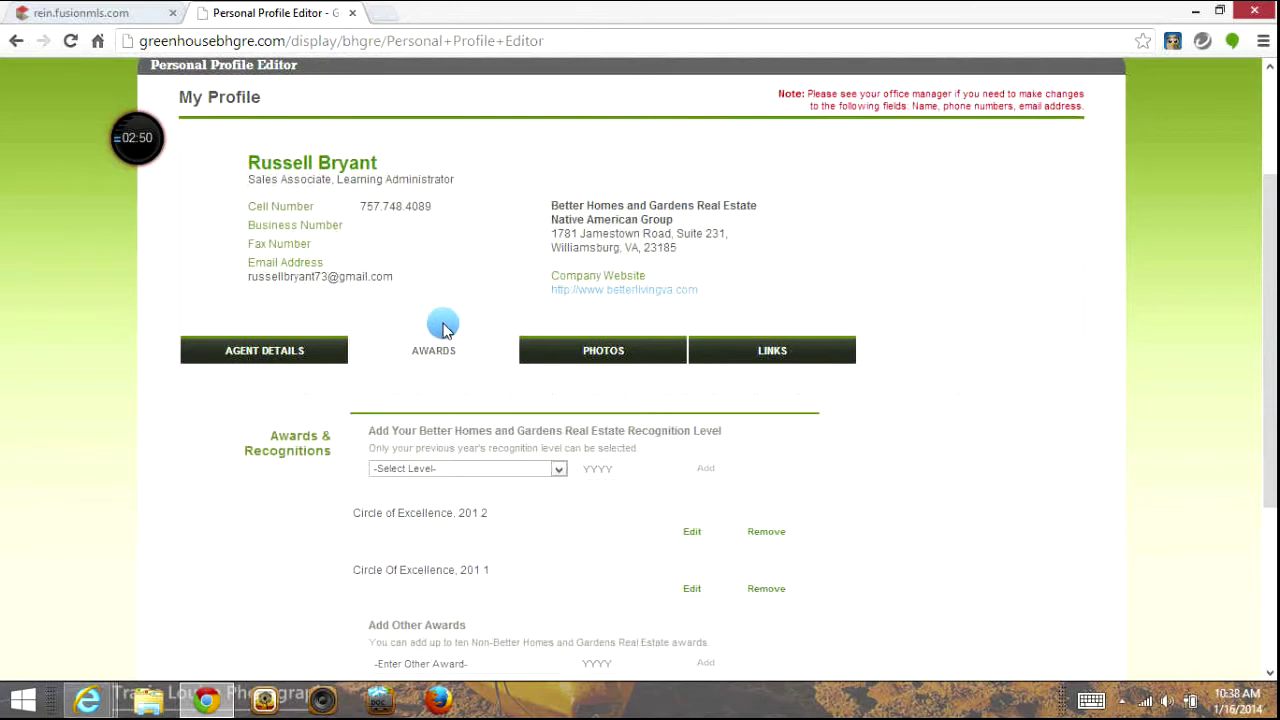
Step: Review the Photos section's primary photo and add-photo area, then go to Links
left_click(617, 352)
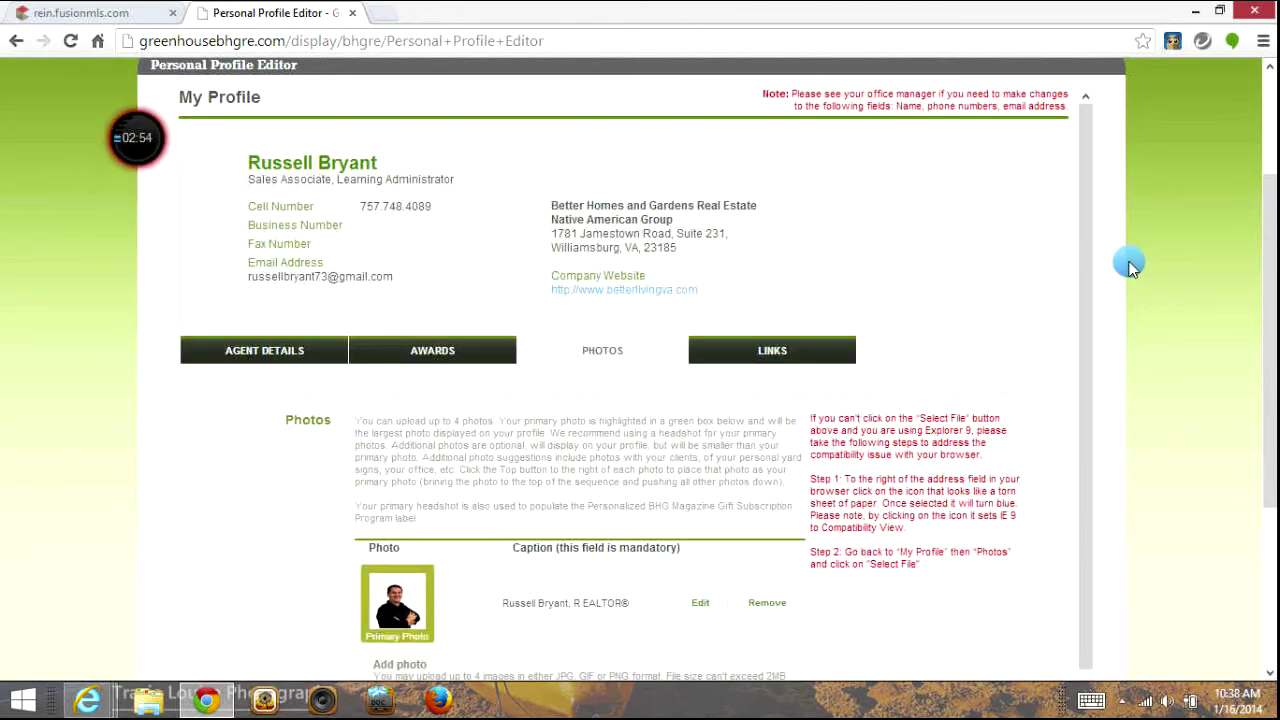
scroll(1037, 531, "down", 3)
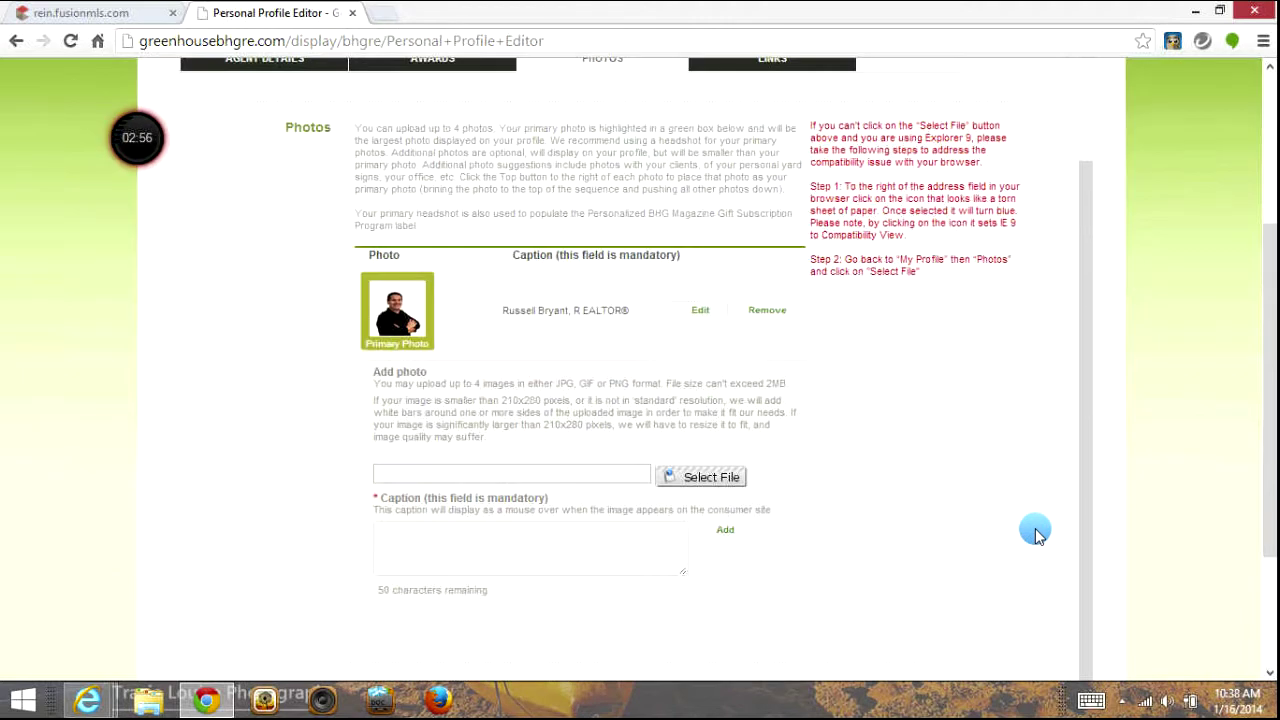
scroll(1037, 531, "up", 5)
left_click(823, 538)
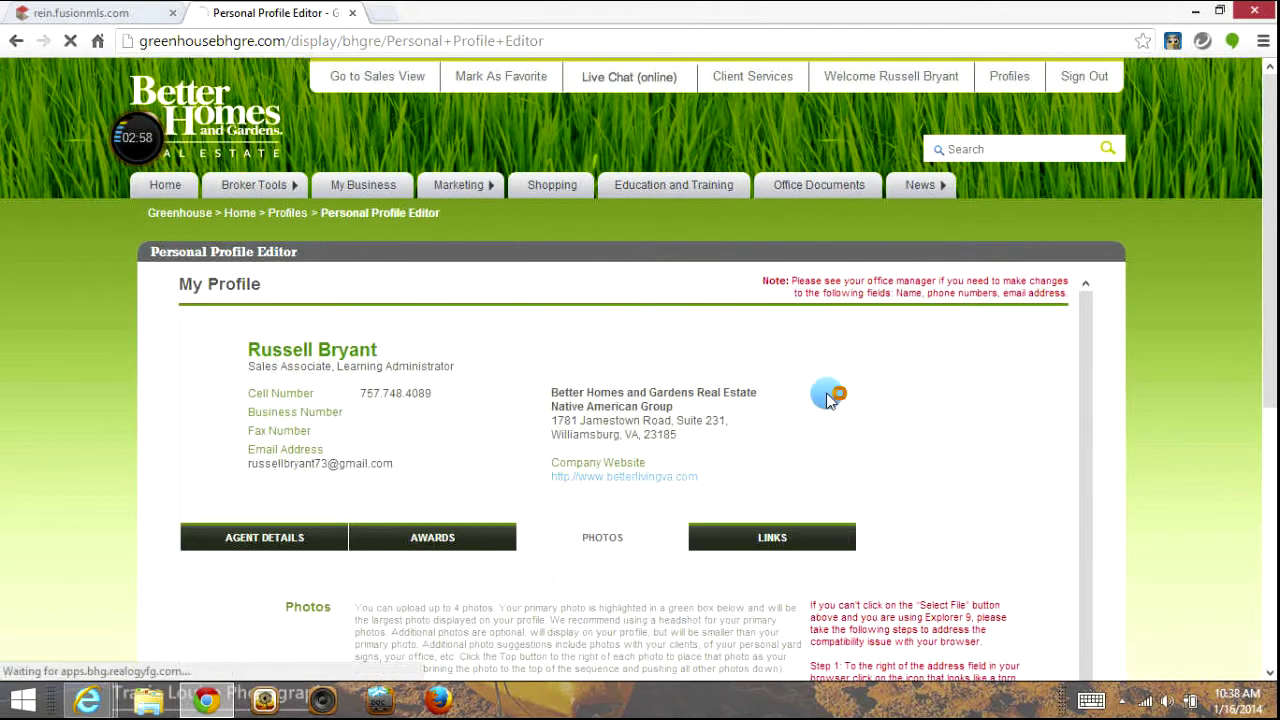
Step: Review the Follow Me social links and Save area, then return to Profiles
scroll(690, 520, "down", 3)
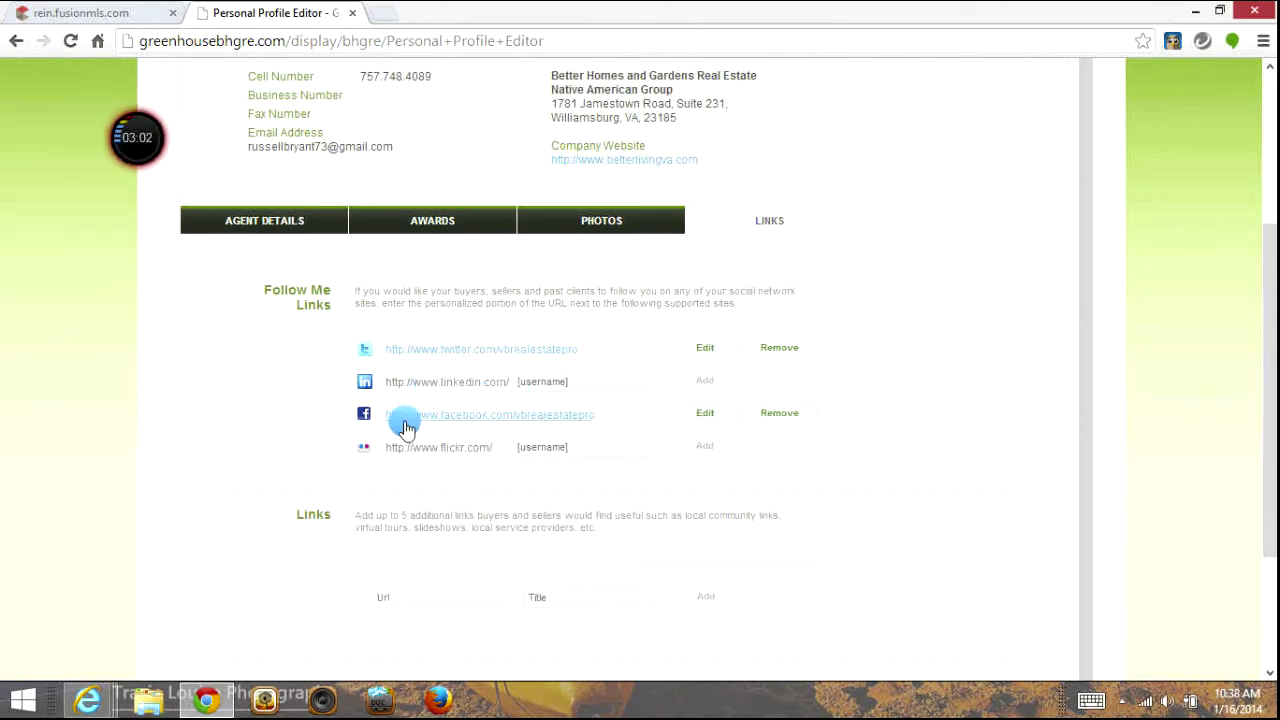
scroll(549, 500, "down", 1)
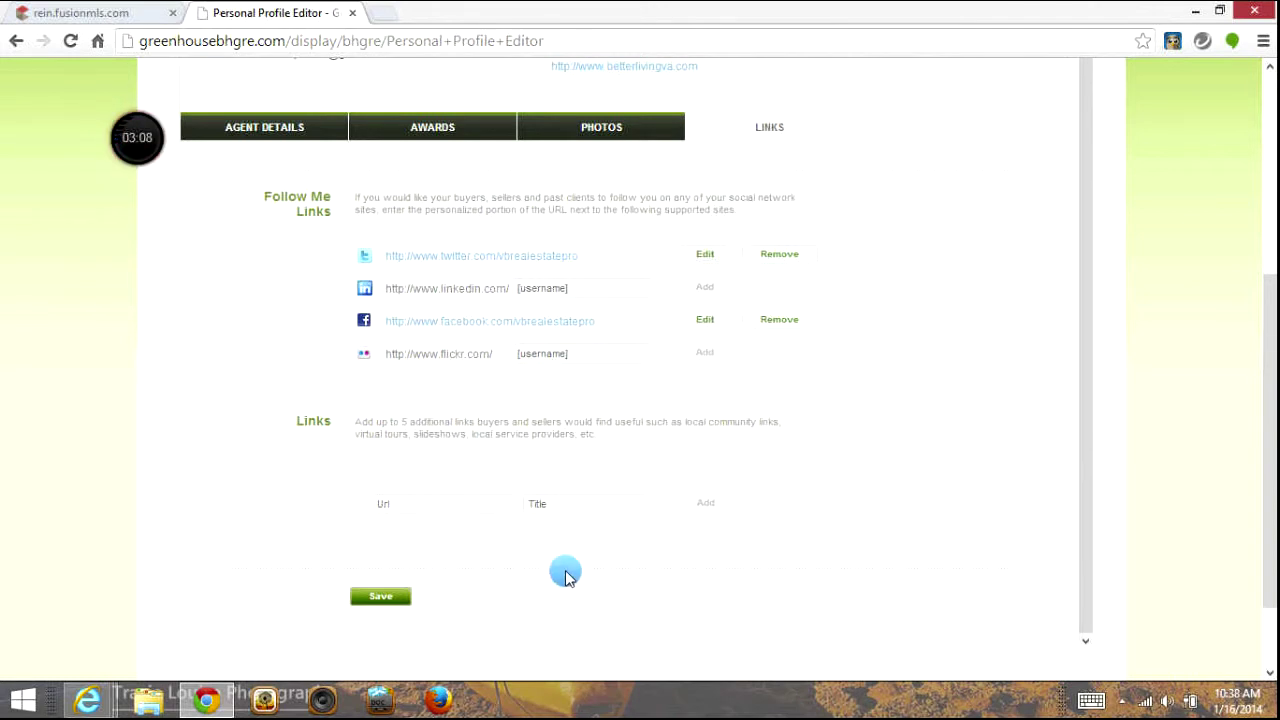
scroll(600, 575, "down", 1)
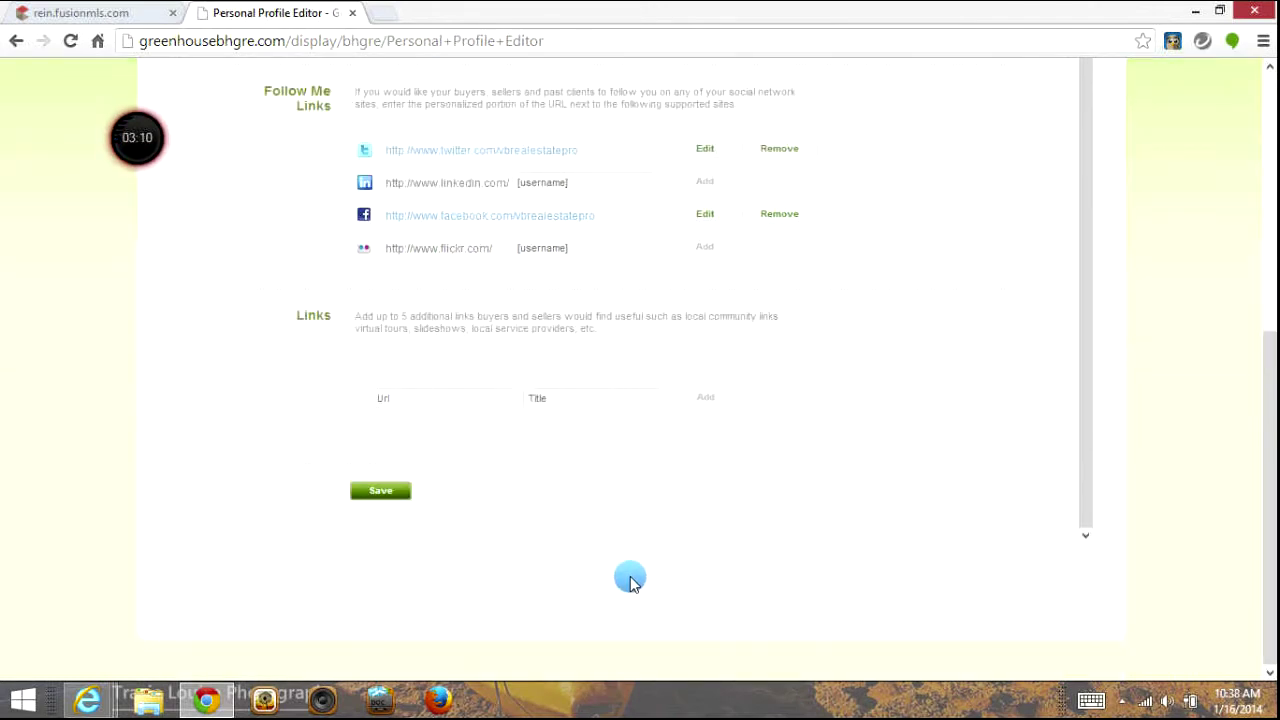
scroll(630, 583, "up", 1)
scroll(630, 583, "up", 4)
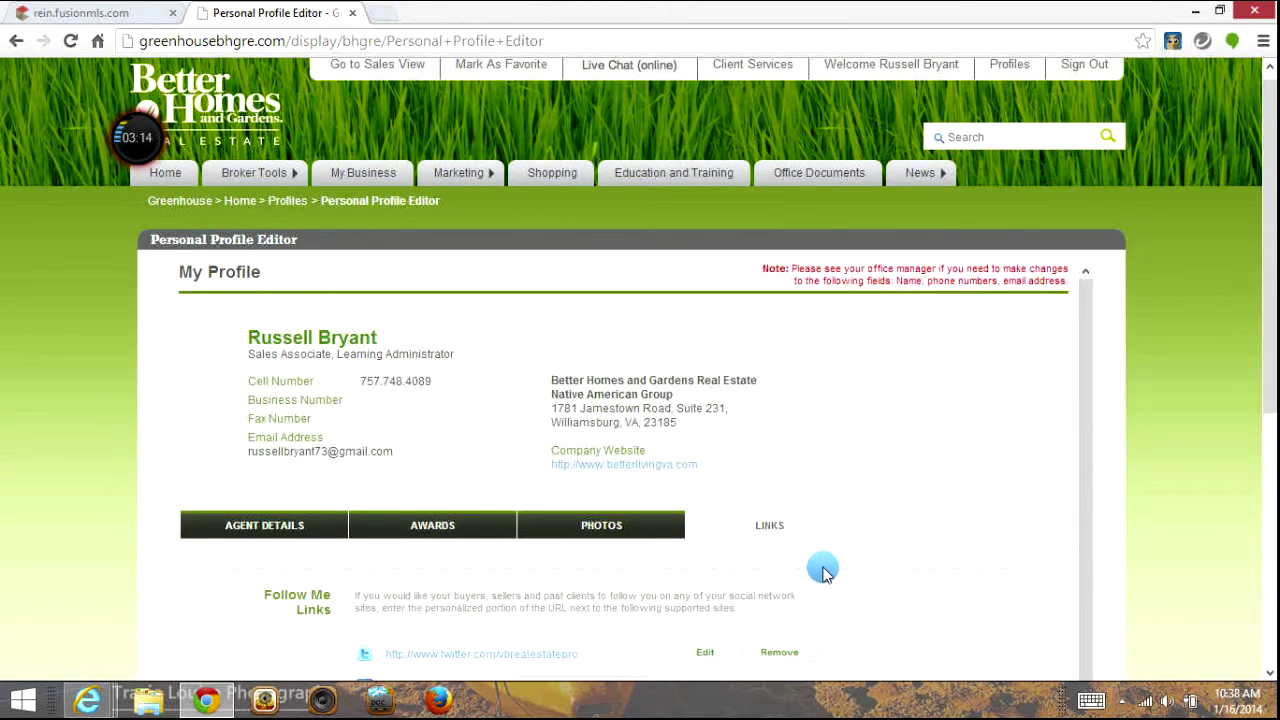
scroll(823, 566, "down", 5)
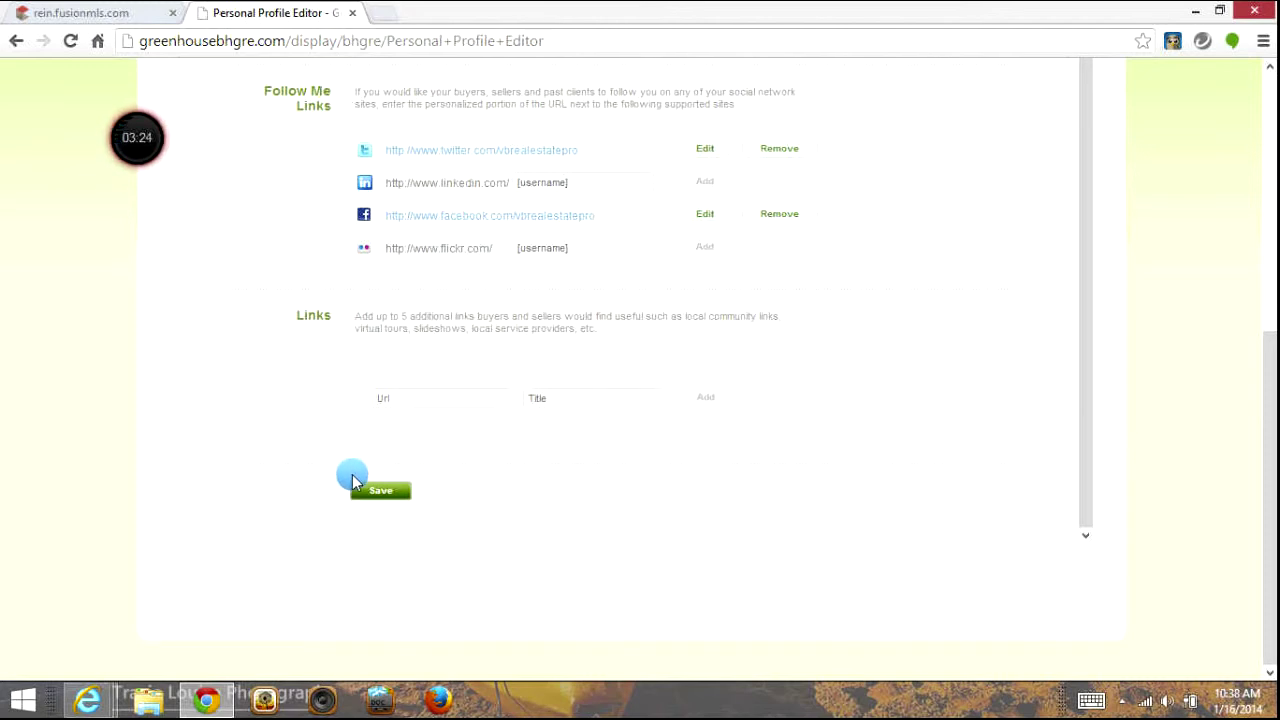
scroll(680, 480, "up", 5)
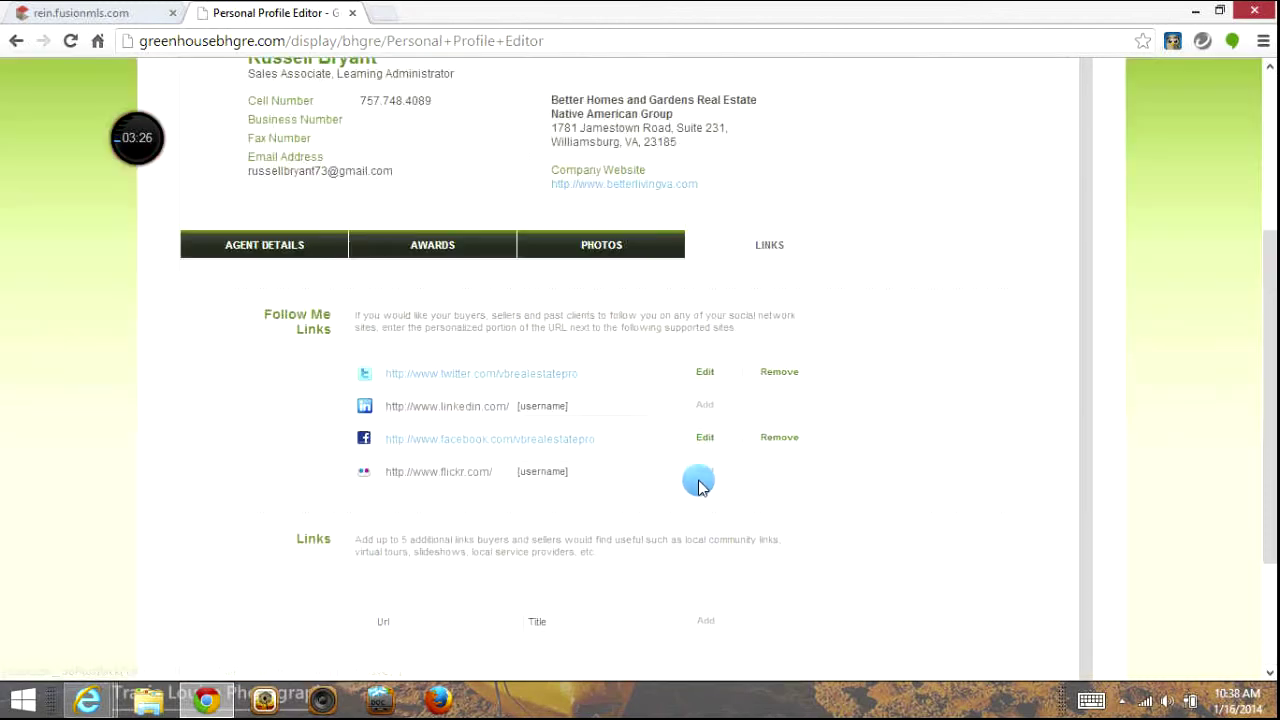
left_click(1006, 76)
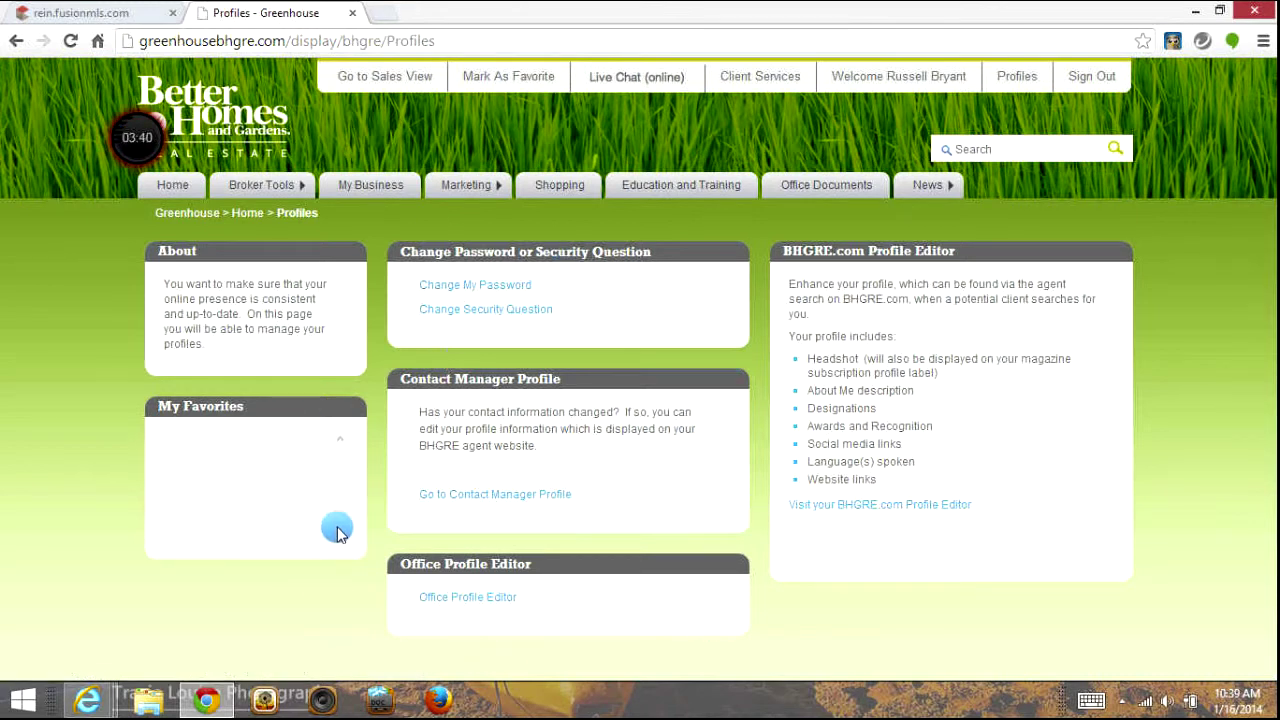
Step: Open Agent Website Profile and launch the agent website admin via 'Go to Agent Website Profile'
left_click(485, 495)
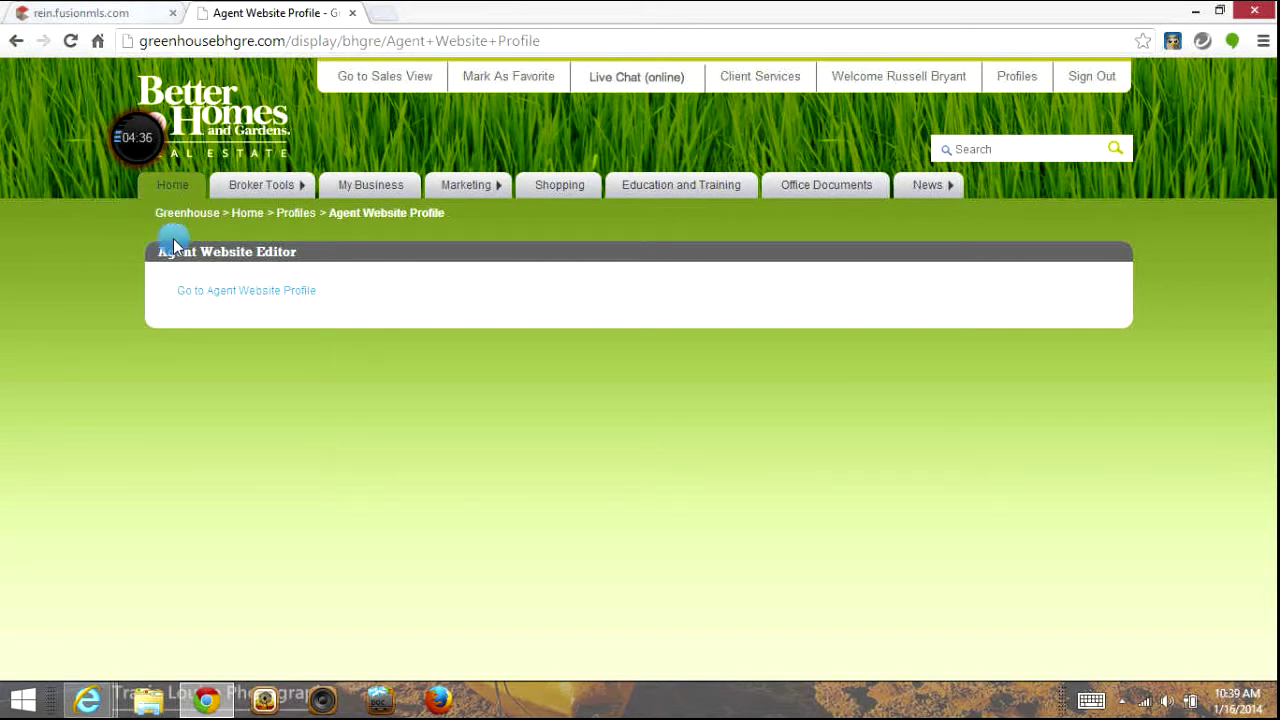
left_click(207, 291)
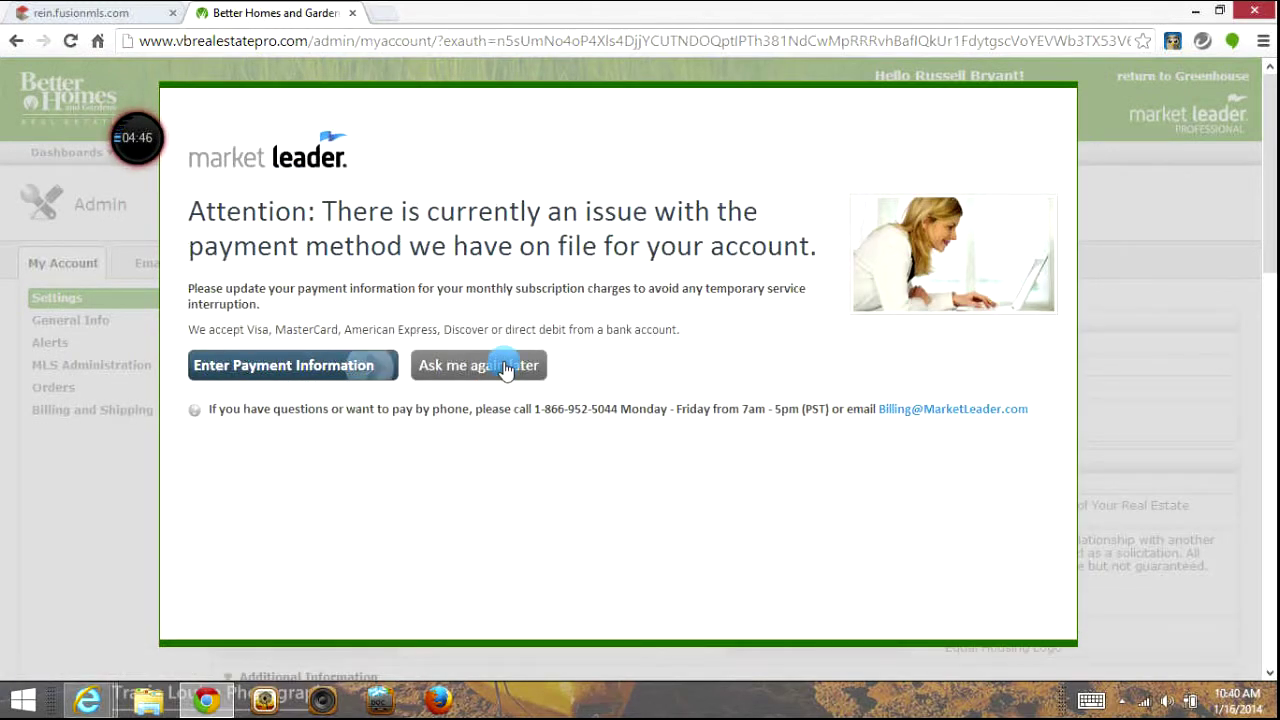
Step: Choose 'Ask me again later' on the payment-method reminder popup
left_click(505, 367)
mouse_move(226, 152)
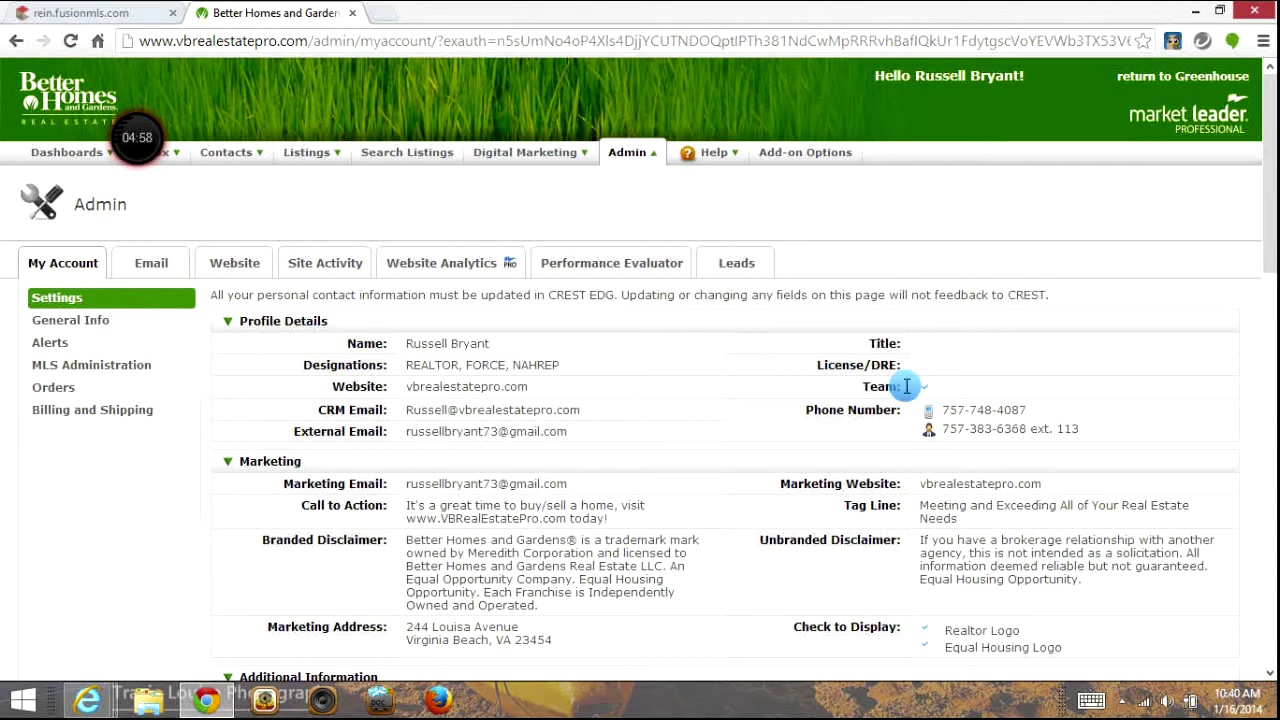
Step: Scroll the Settings page and collapse, then re-expand, the Profile Details section
scroll(328, 350, "down", 1)
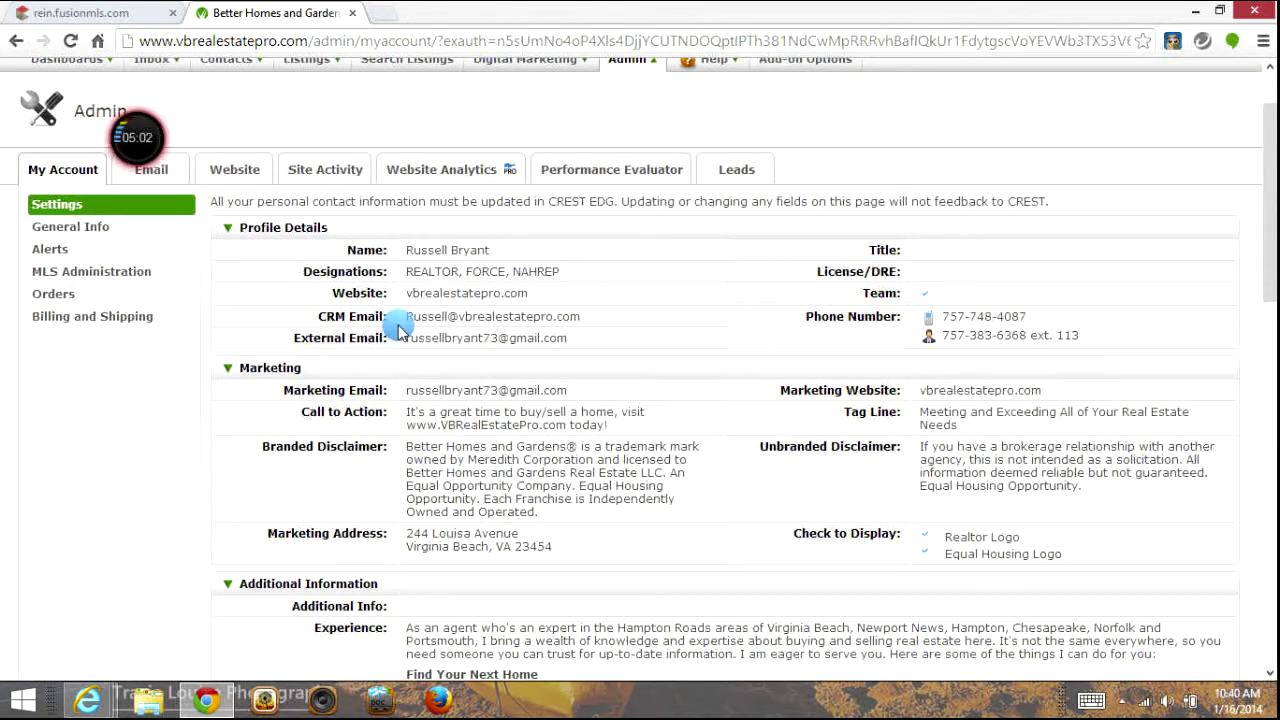
scroll(386, 444, "down", 1)
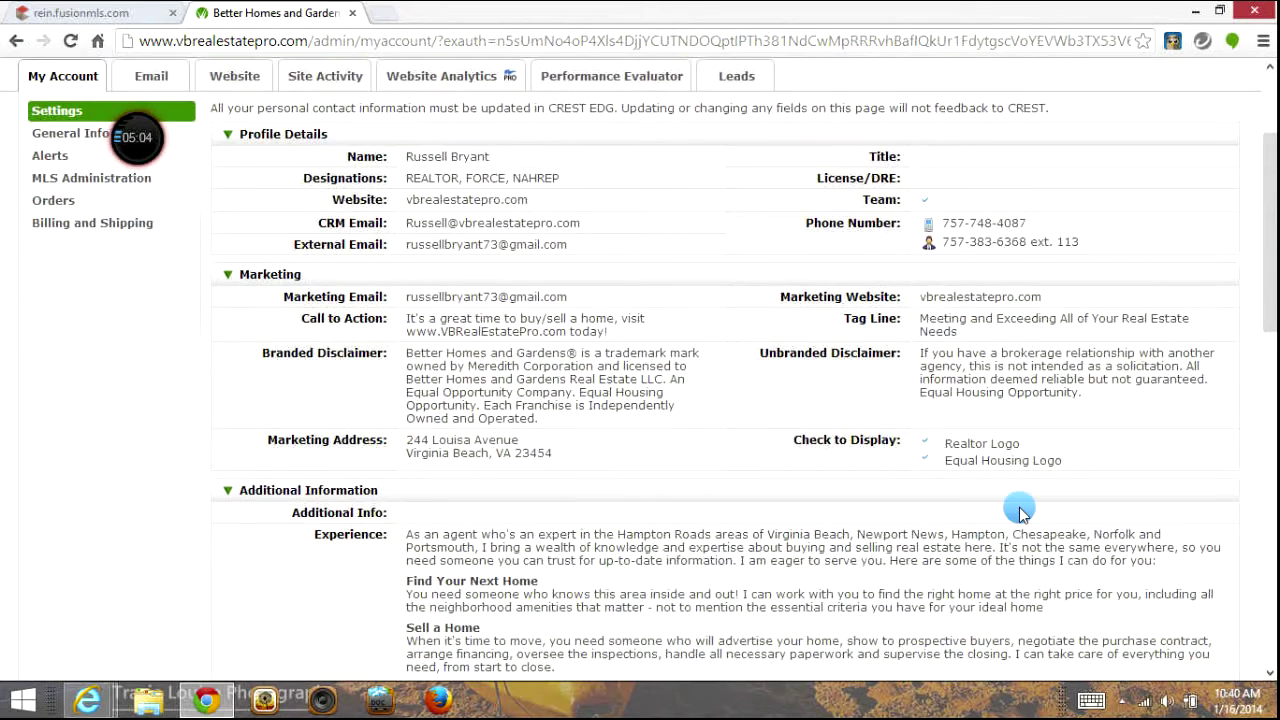
left_click(229, 135)
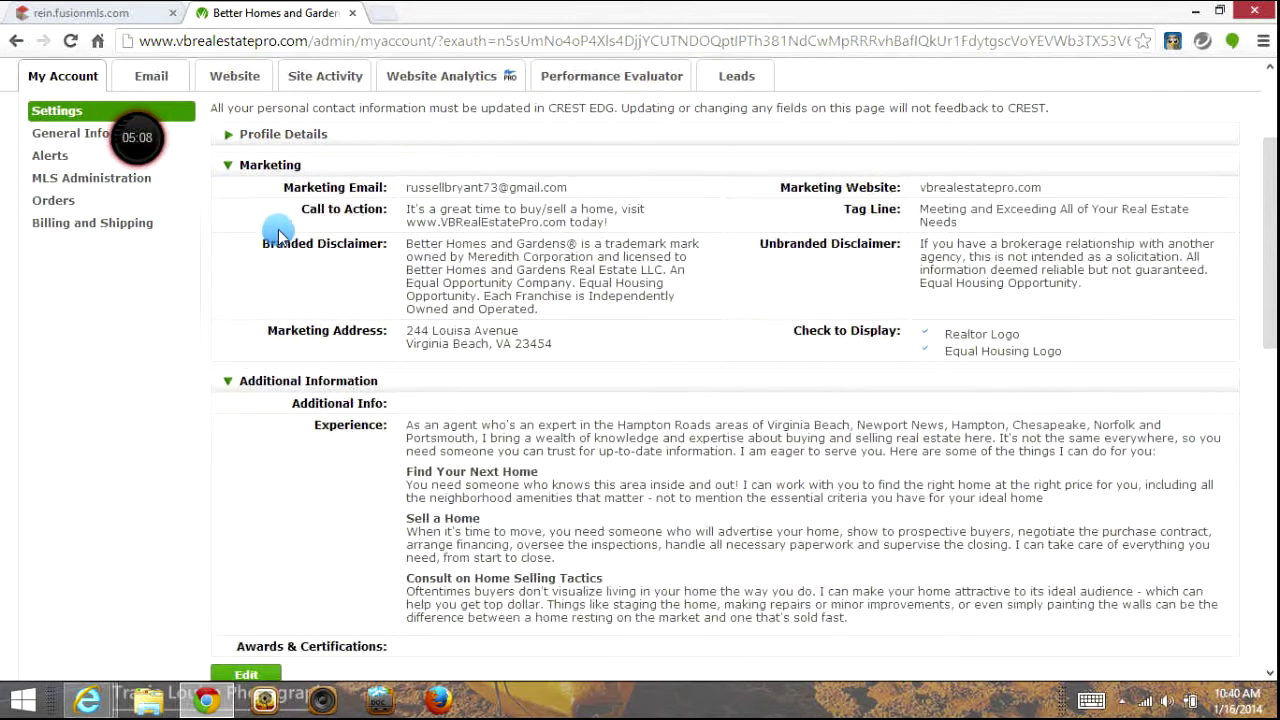
left_click(240, 138)
scroll(270, 258, "down", 6)
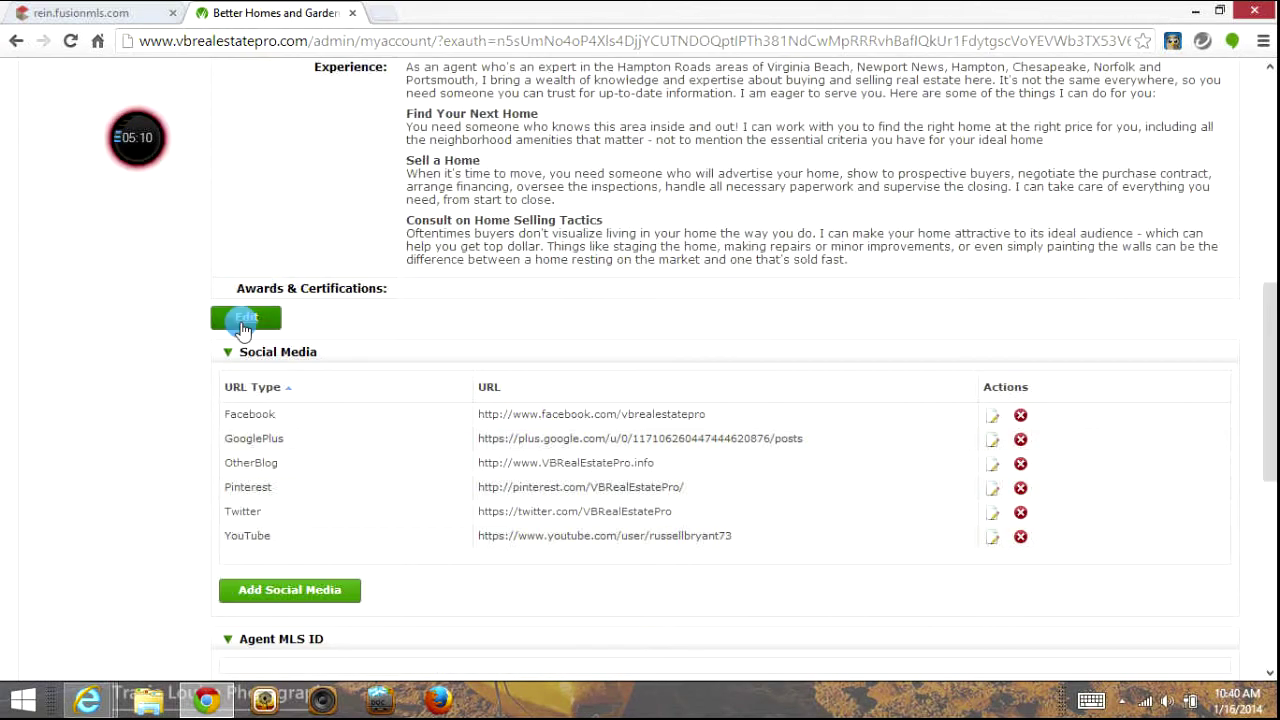
scroll(371, 279, "up", 5)
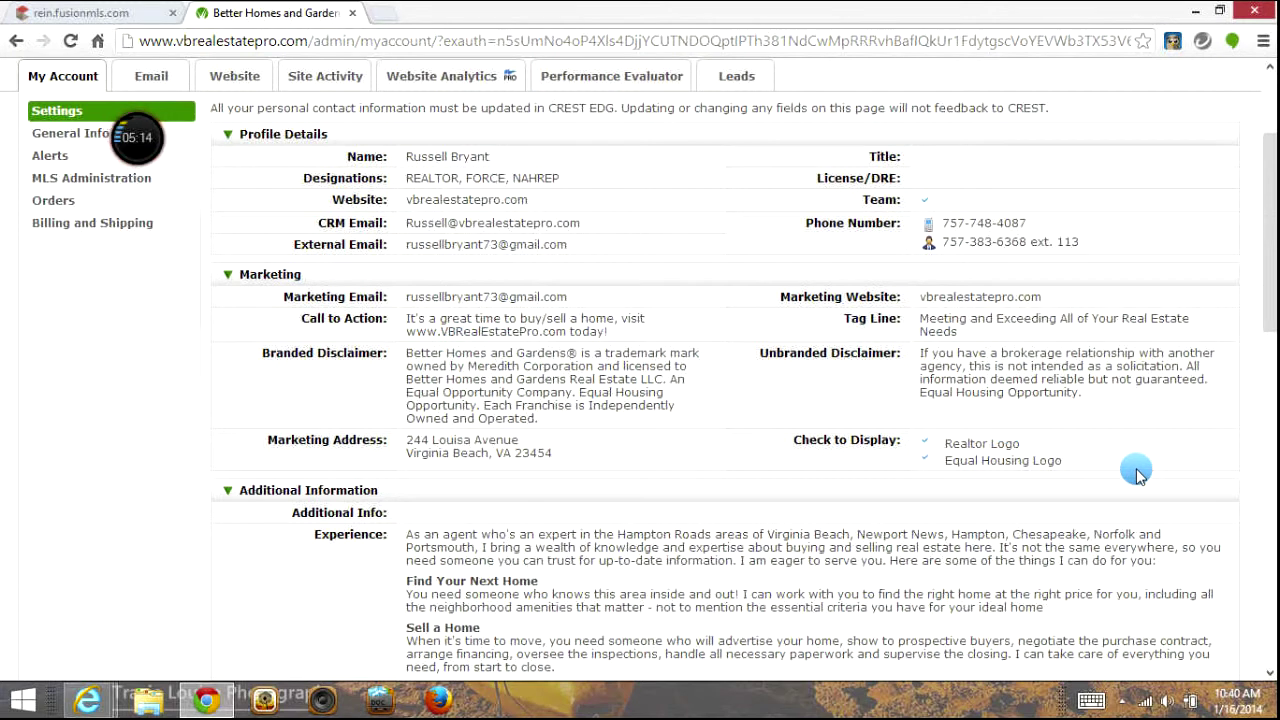
Step: Scroll through the six Social Media links, the empty Agent MLS ID section and Images
scroll(460, 553, "down", 2)
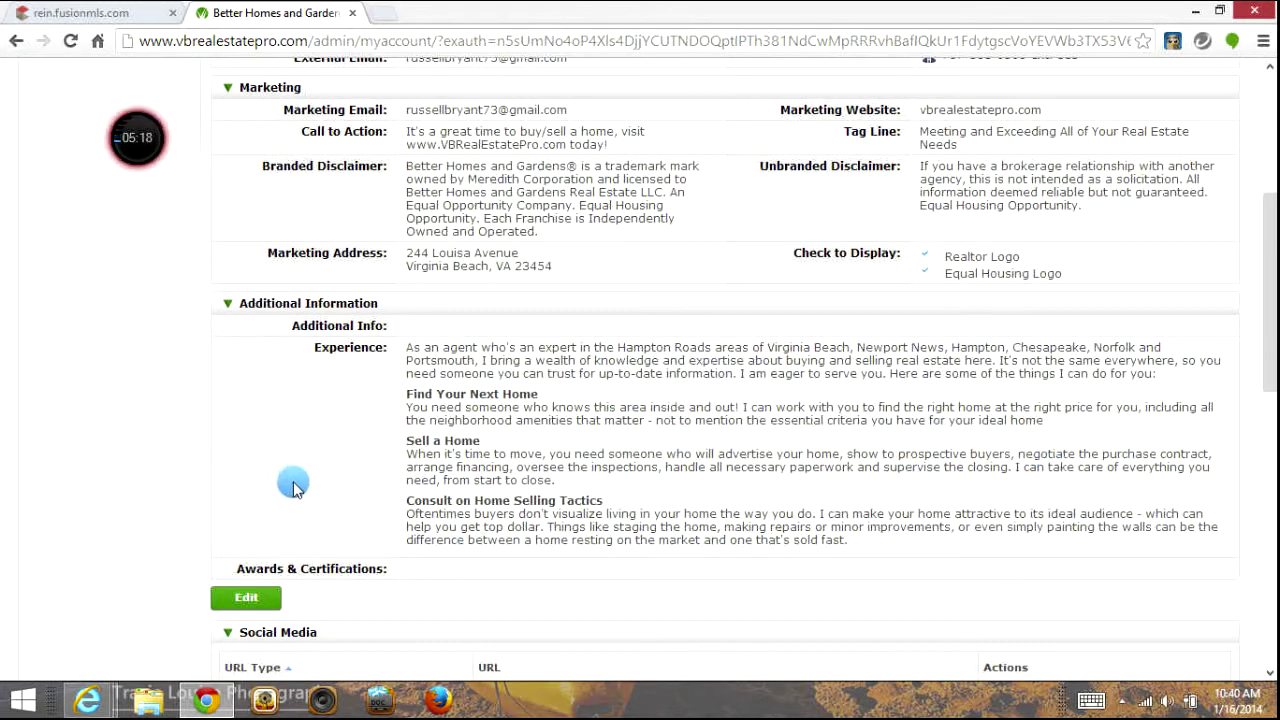
scroll(295, 485, "down", 1)
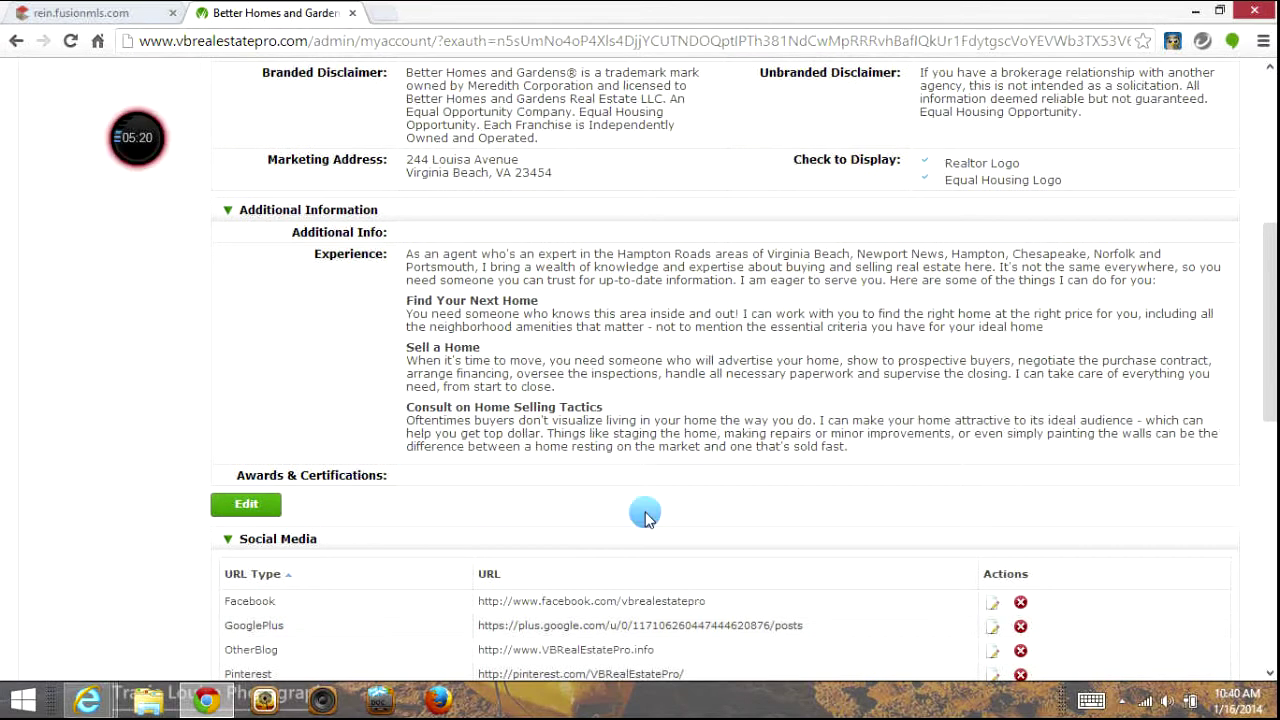
scroll(1040, 515, "down", 2)
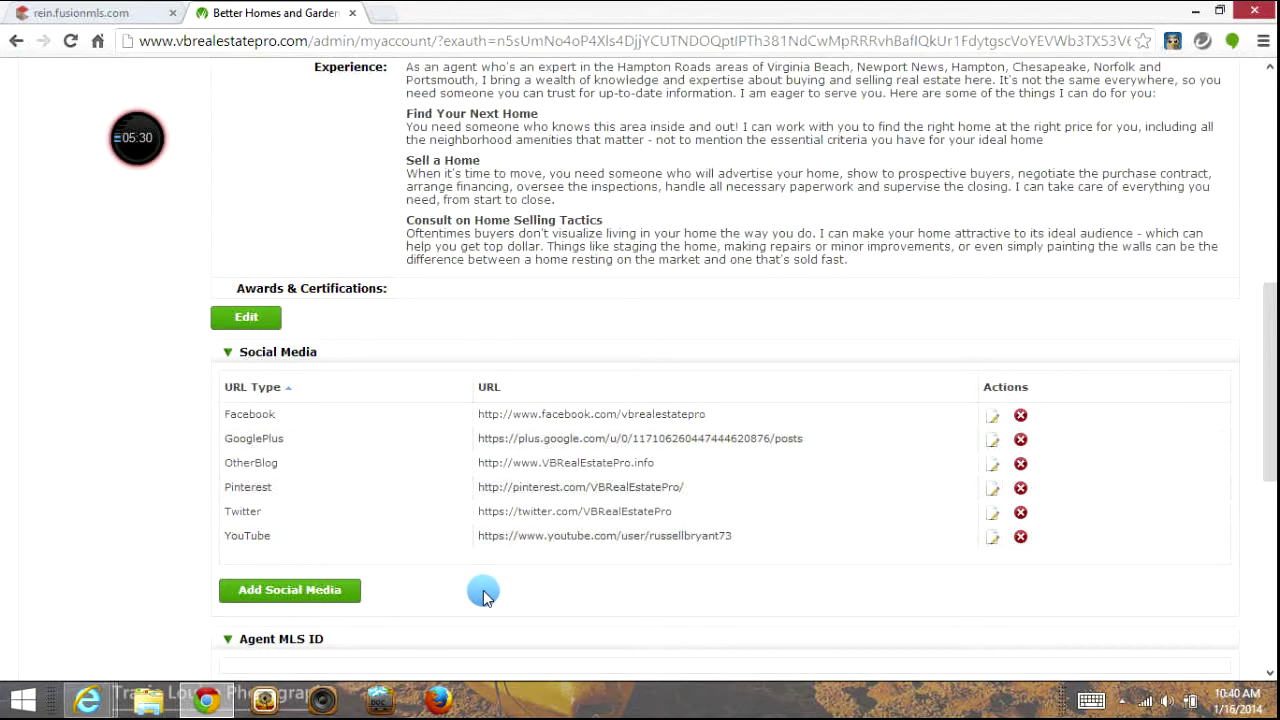
scroll(486, 590, "down", 2)
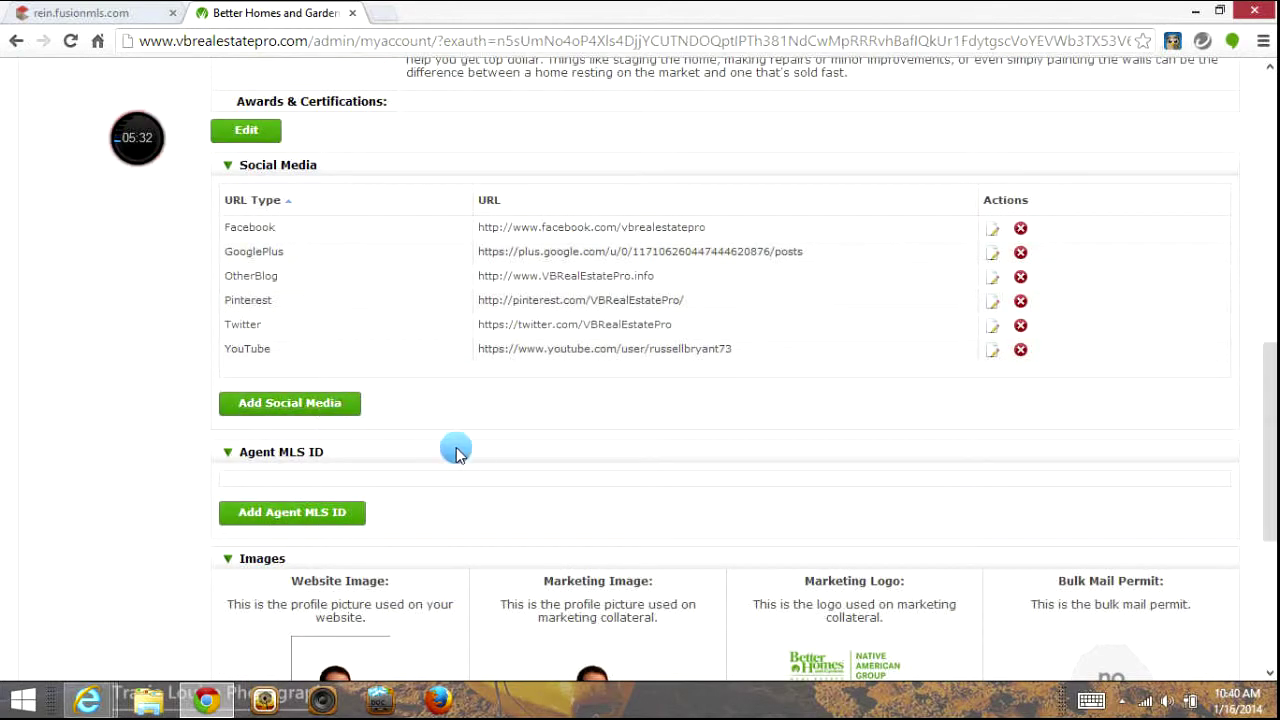
scroll(466, 466, "down", 1)
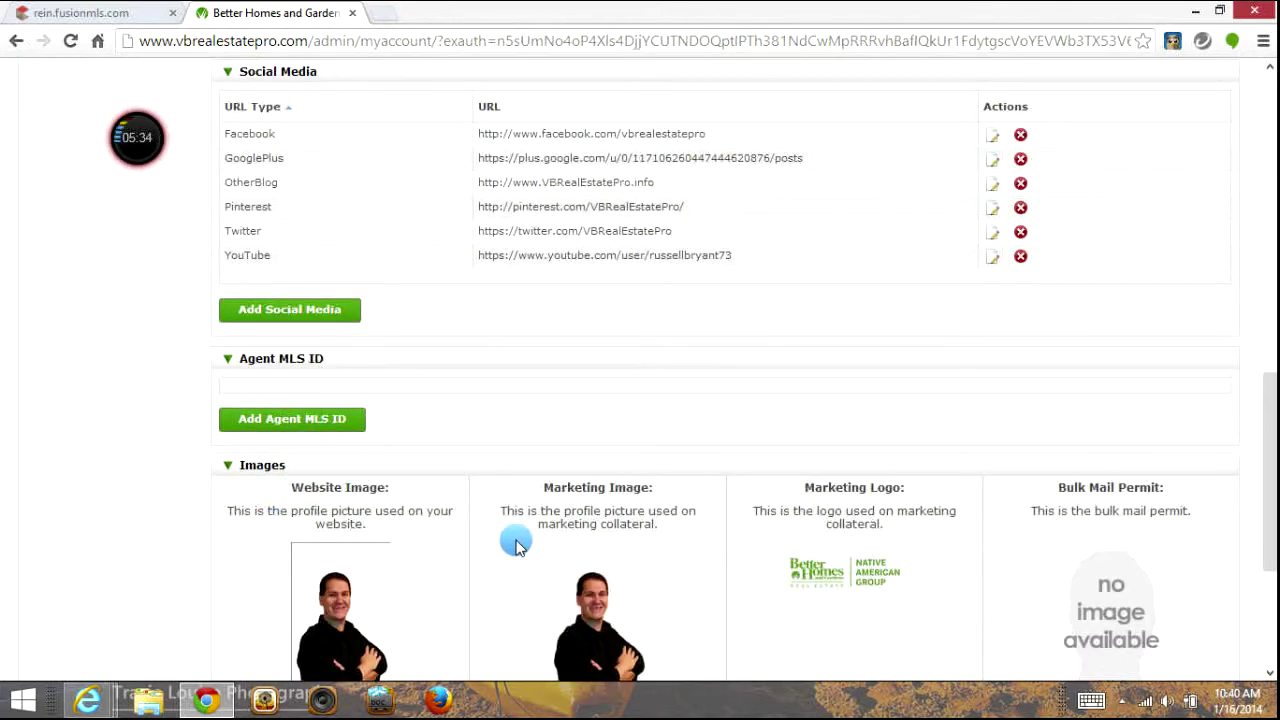
scroll(452, 512, "down", 1)
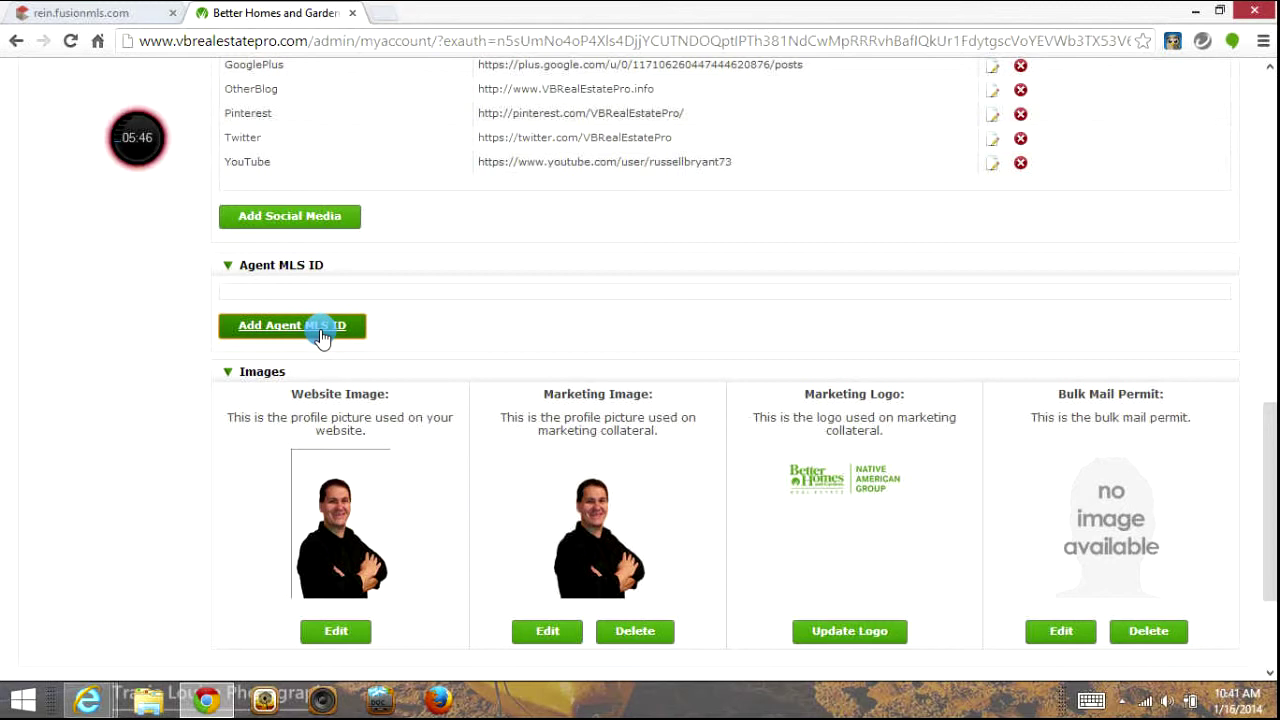
scroll(380, 305, "up", 2)
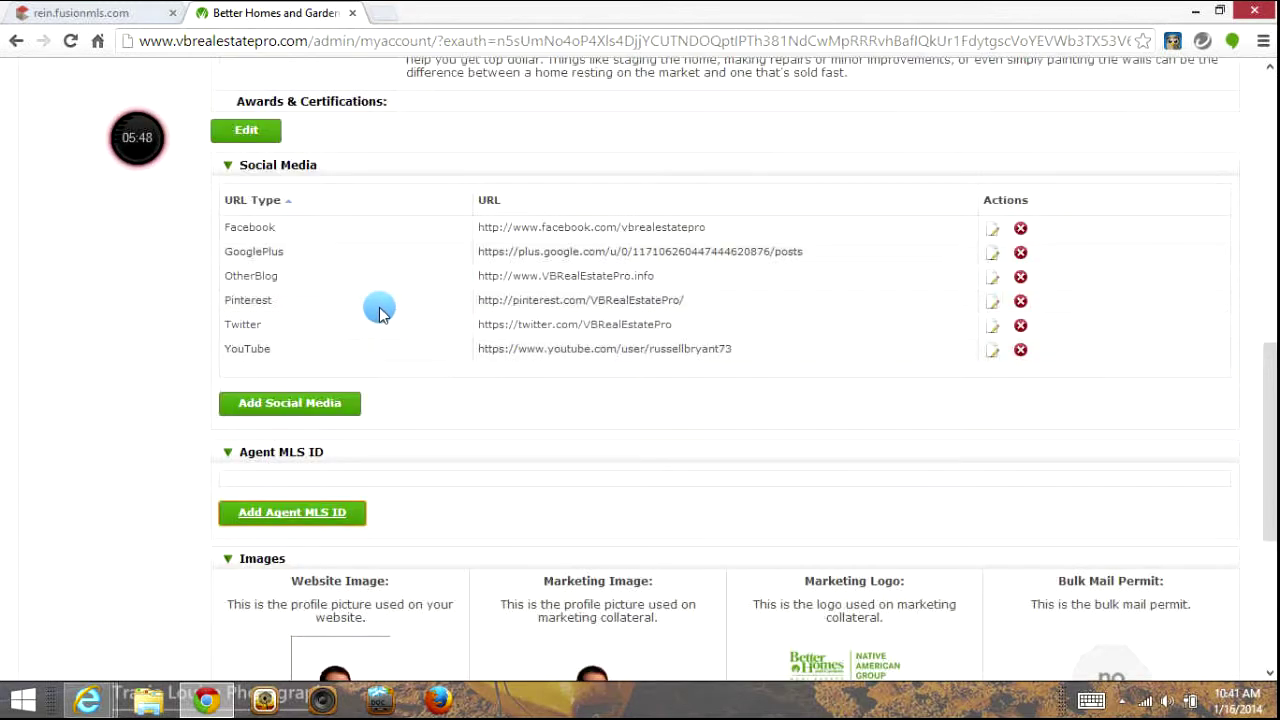
Step: Start editing the Awards & Certifications text, then collapse and re-expand the Agent MLS ID section
left_click(246, 130)
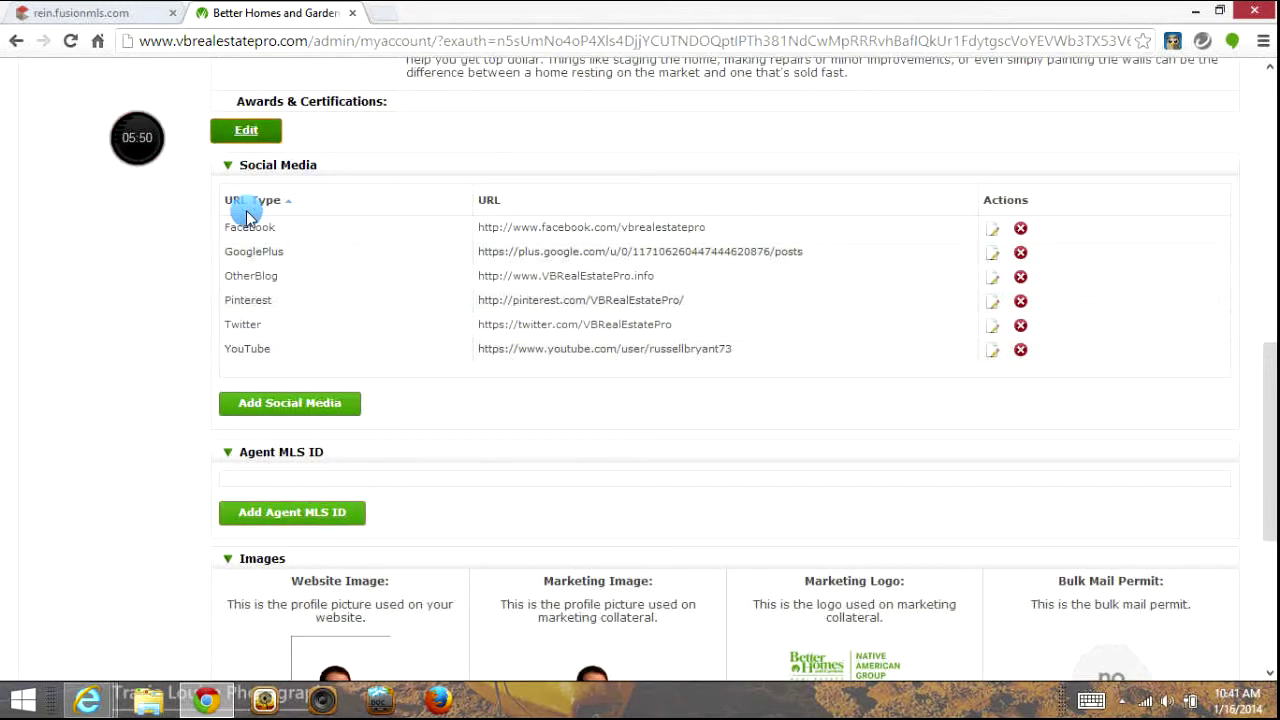
scroll(246, 405, "down", 3)
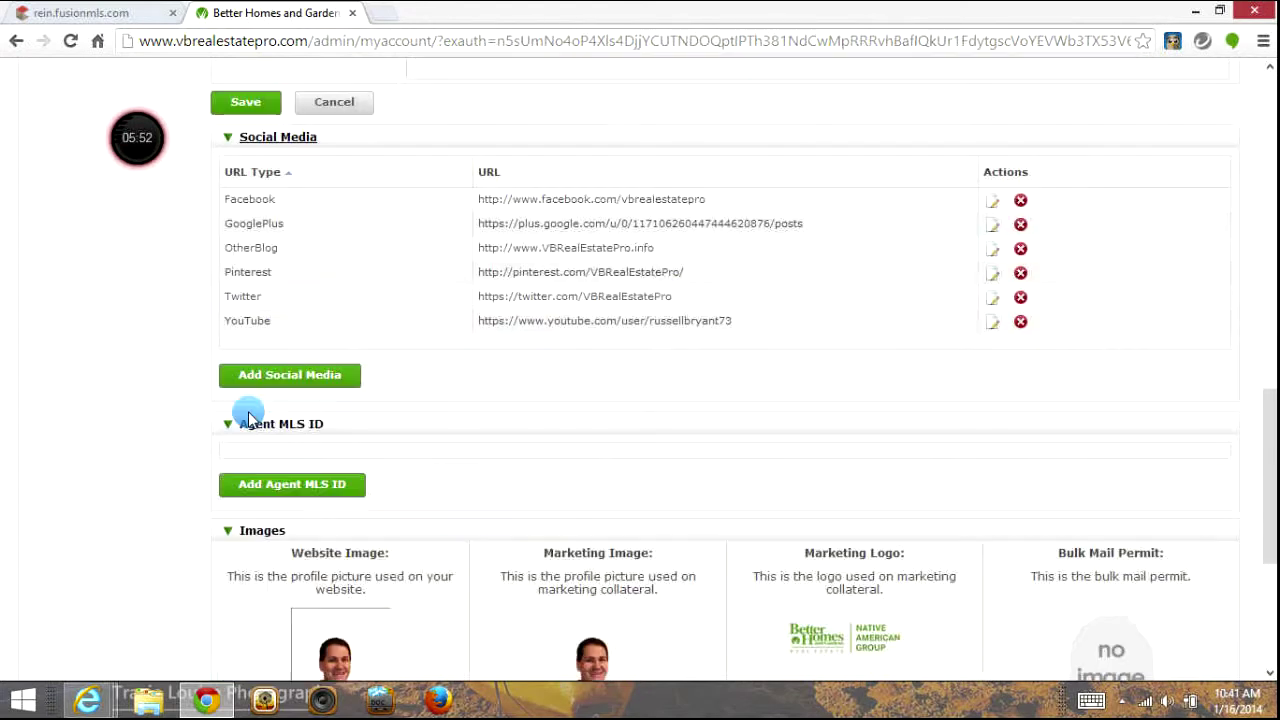
double_click(258, 490)
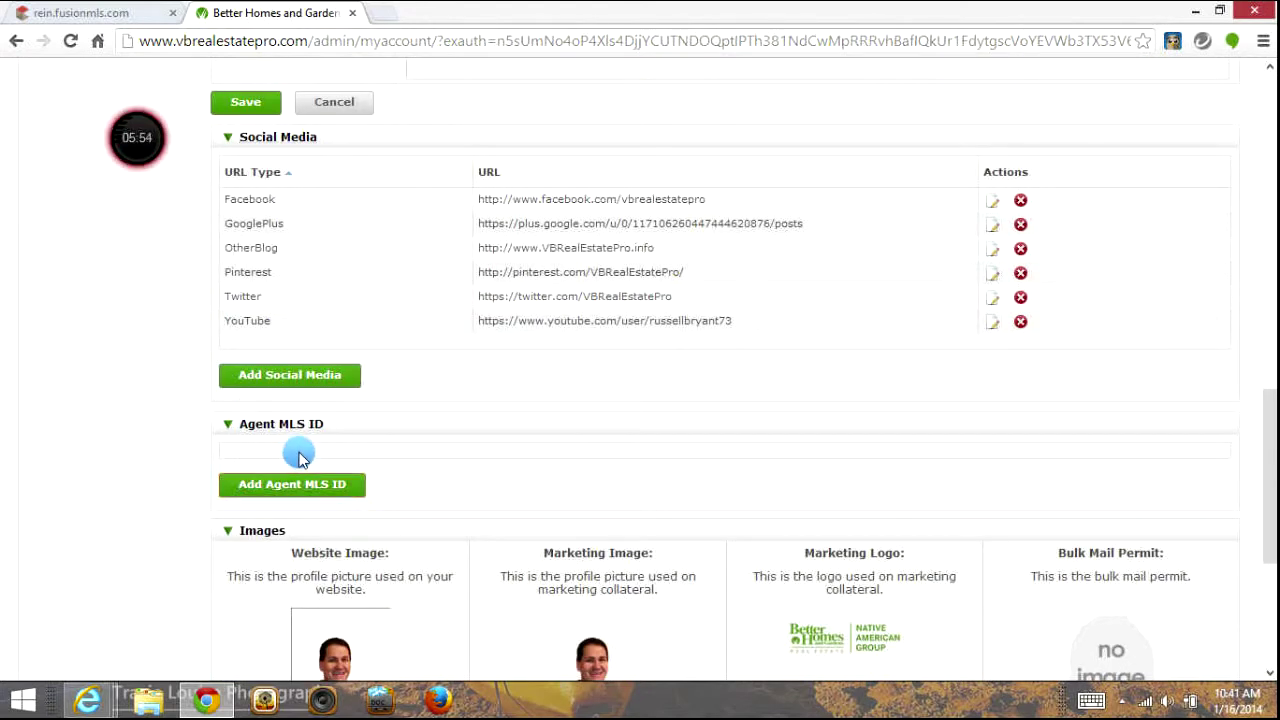
right_click(223, 424)
left_click(228, 427)
left_click(228, 426)
left_click(228, 428)
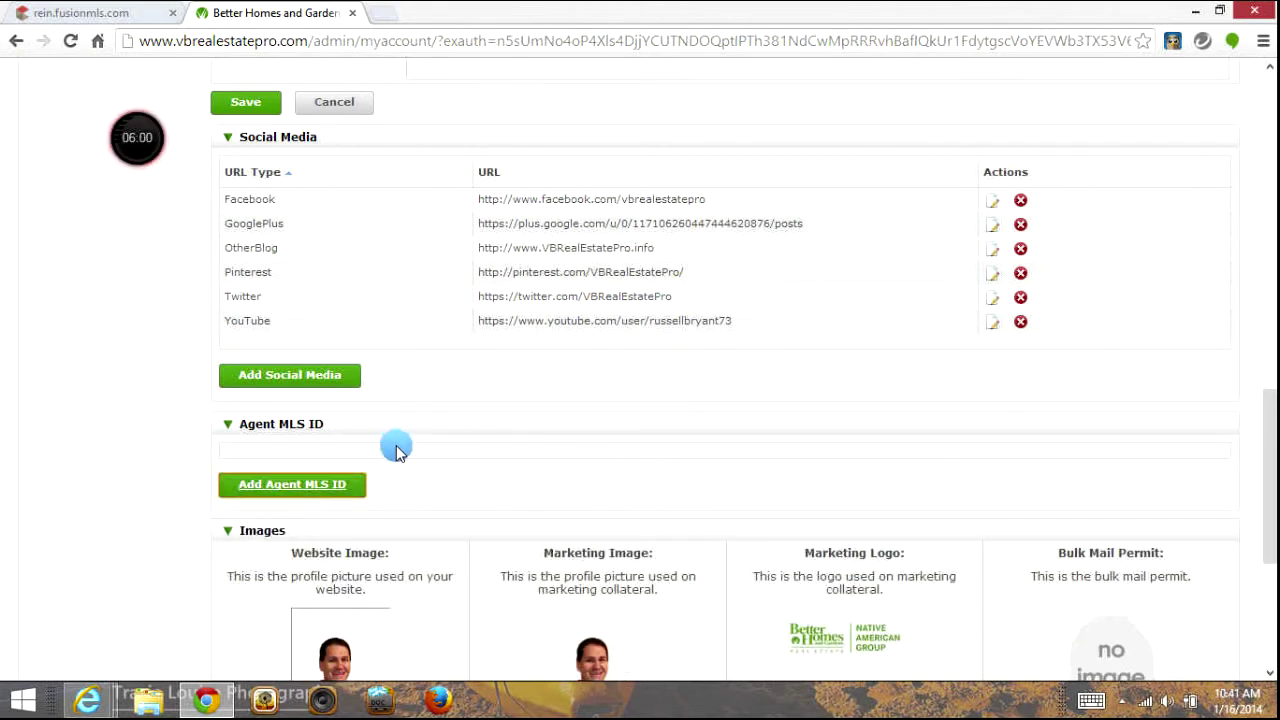
Step: Scroll through the profile page, then switch to the office General Info page in My Account
scroll(397, 446, "down", 2)
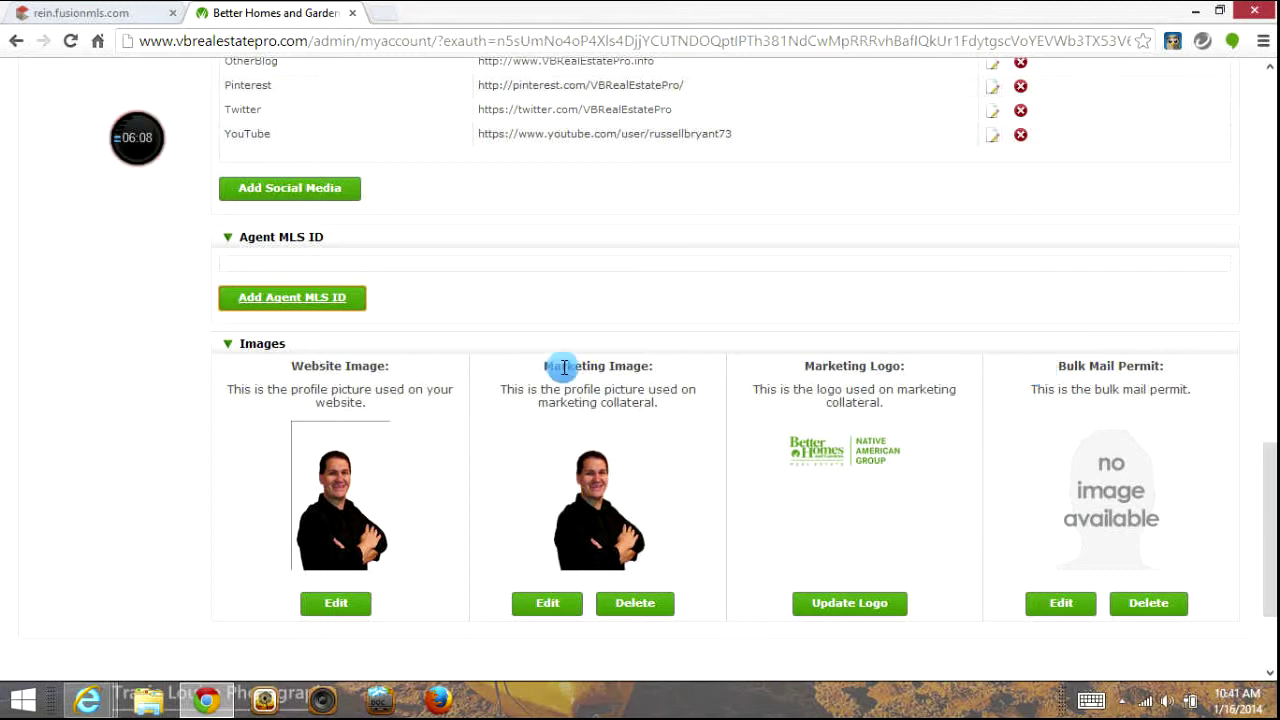
scroll(131, 446, "up", 6)
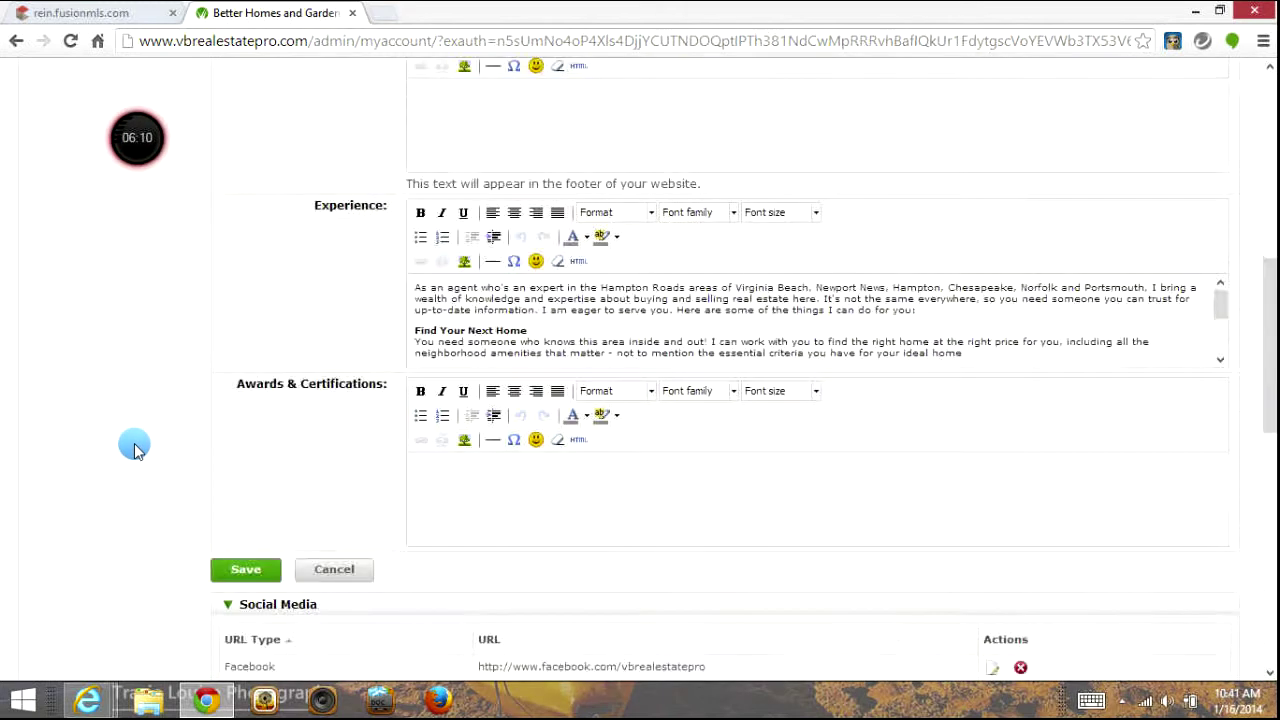
scroll(134, 448, "up", 6)
scroll(134, 455, "down", 4)
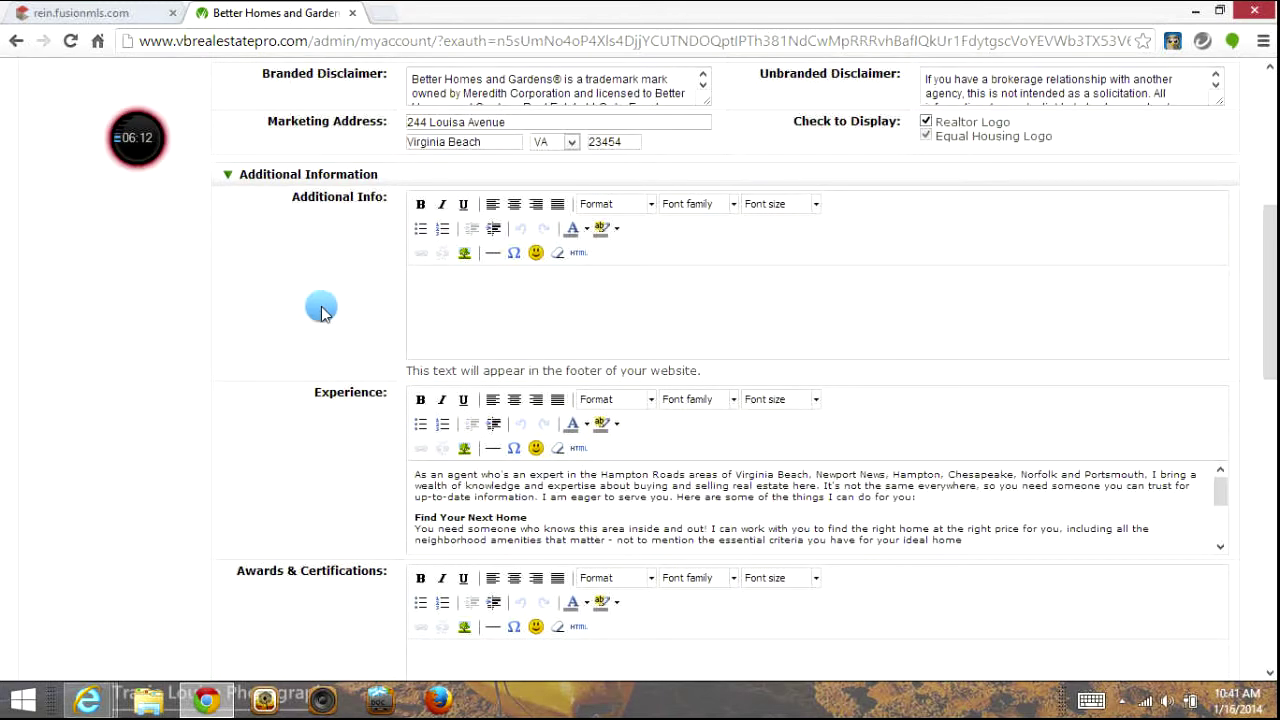
scroll(951, 326, "up", 1)
scroll(951, 326, "up", 3)
scroll(951, 326, "down", 3)
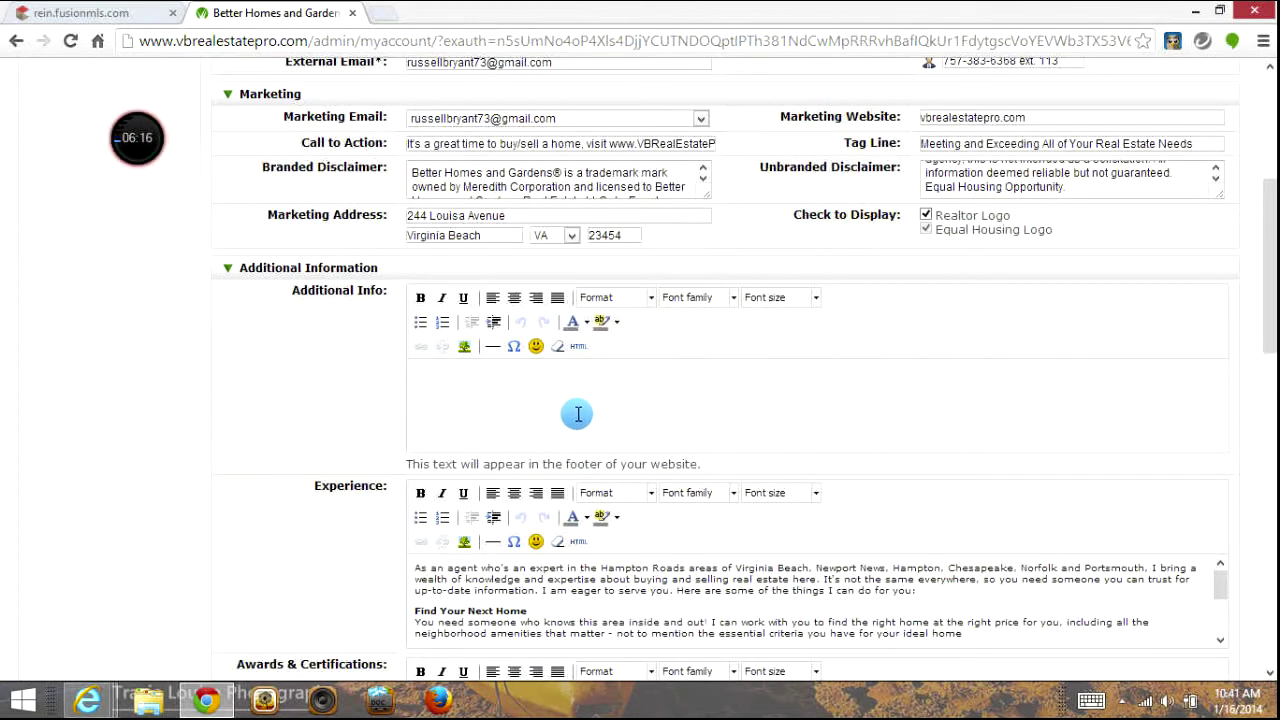
scroll(599, 418, "up", 3)
scroll(599, 418, "up", 1)
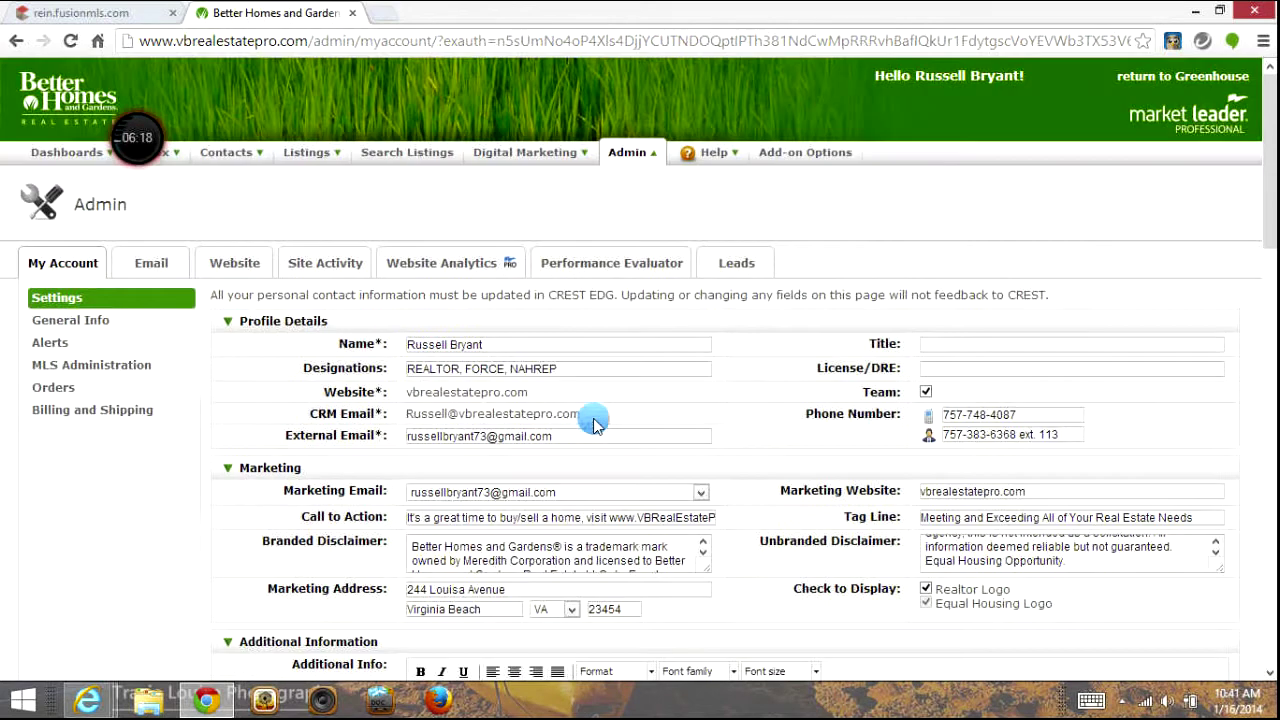
left_click(68, 322)
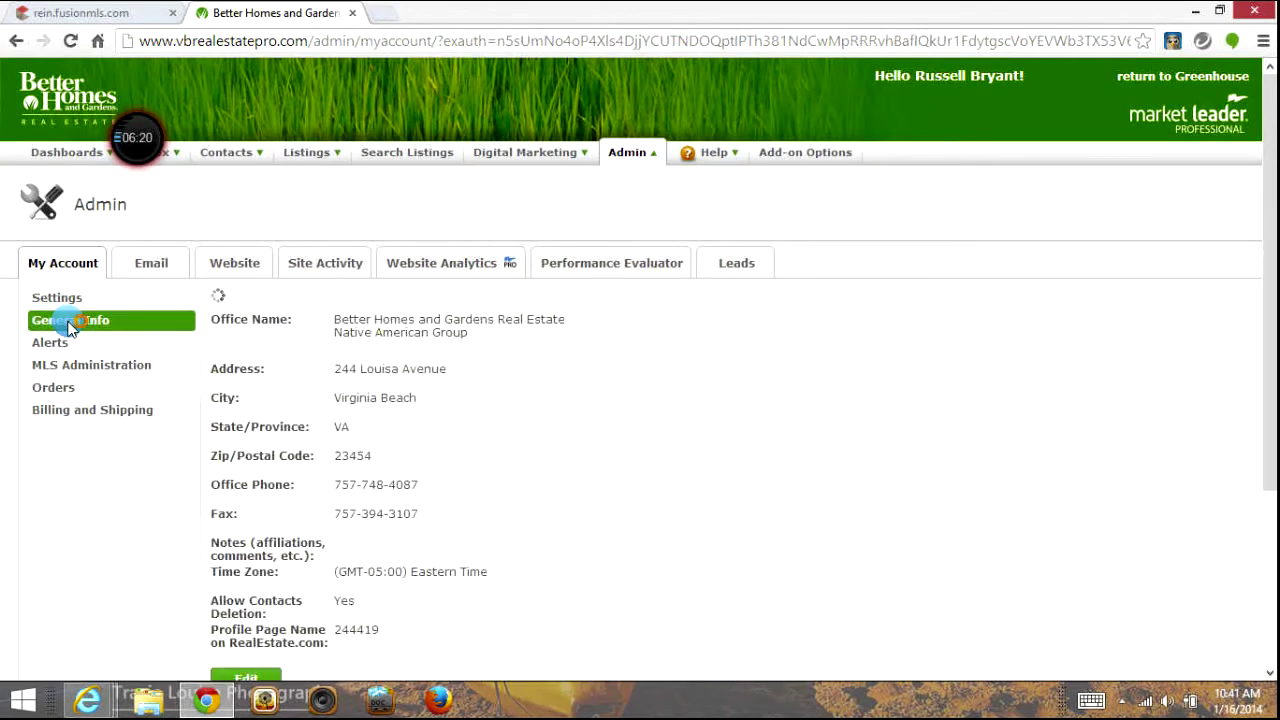
Step: View the contact Alerts and MLS Administration pages, then sort the print order history by Order#
scroll(408, 381, "down", 1)
scroll(408, 378, "down", 1)
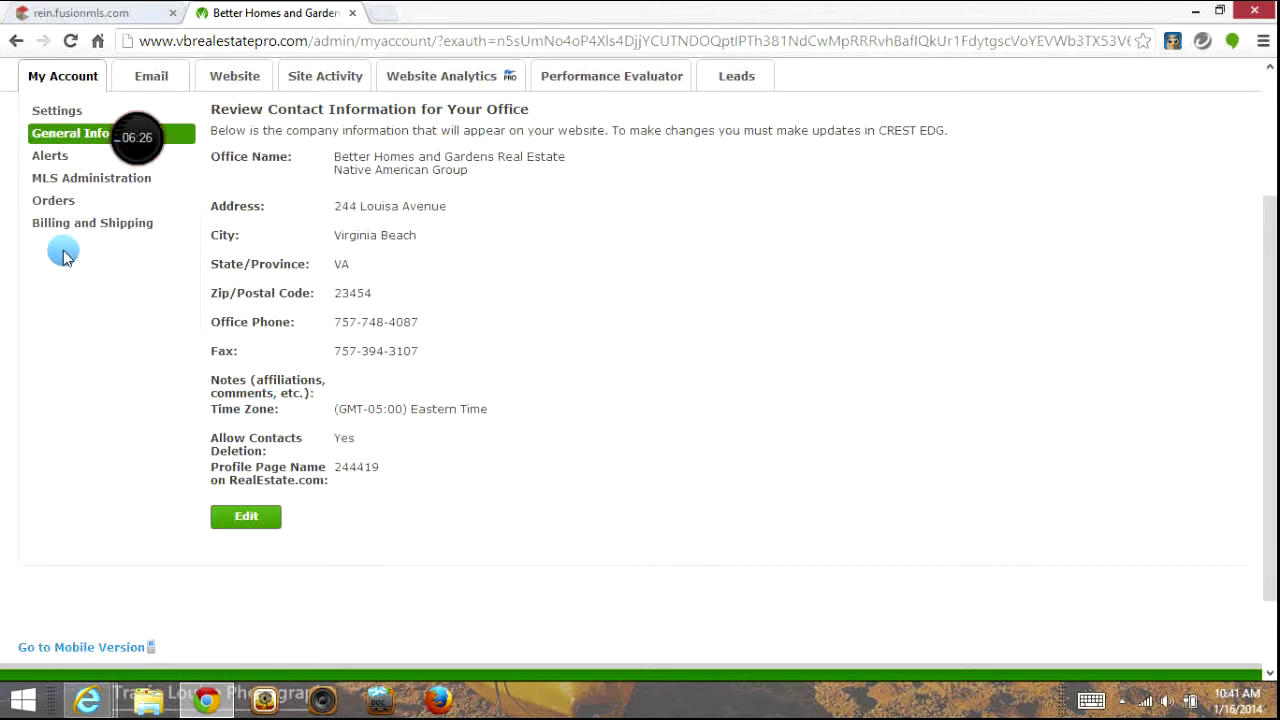
left_click(47, 160)
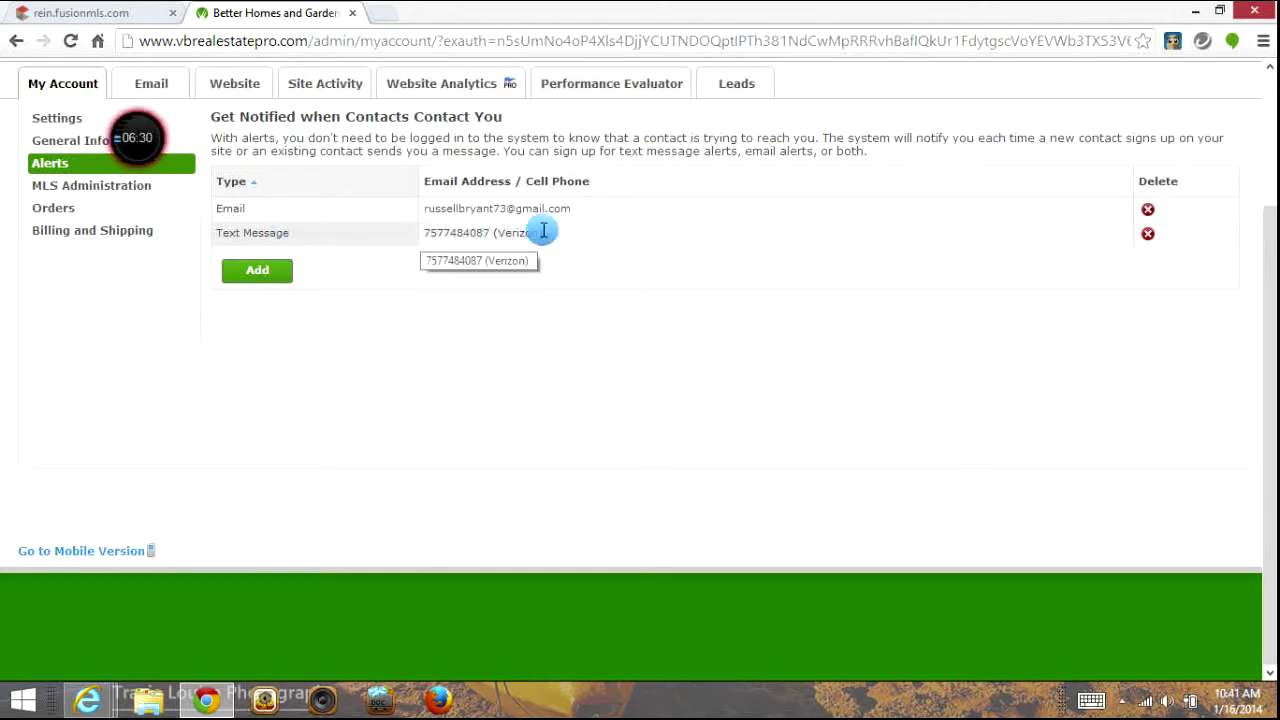
left_click(107, 195)
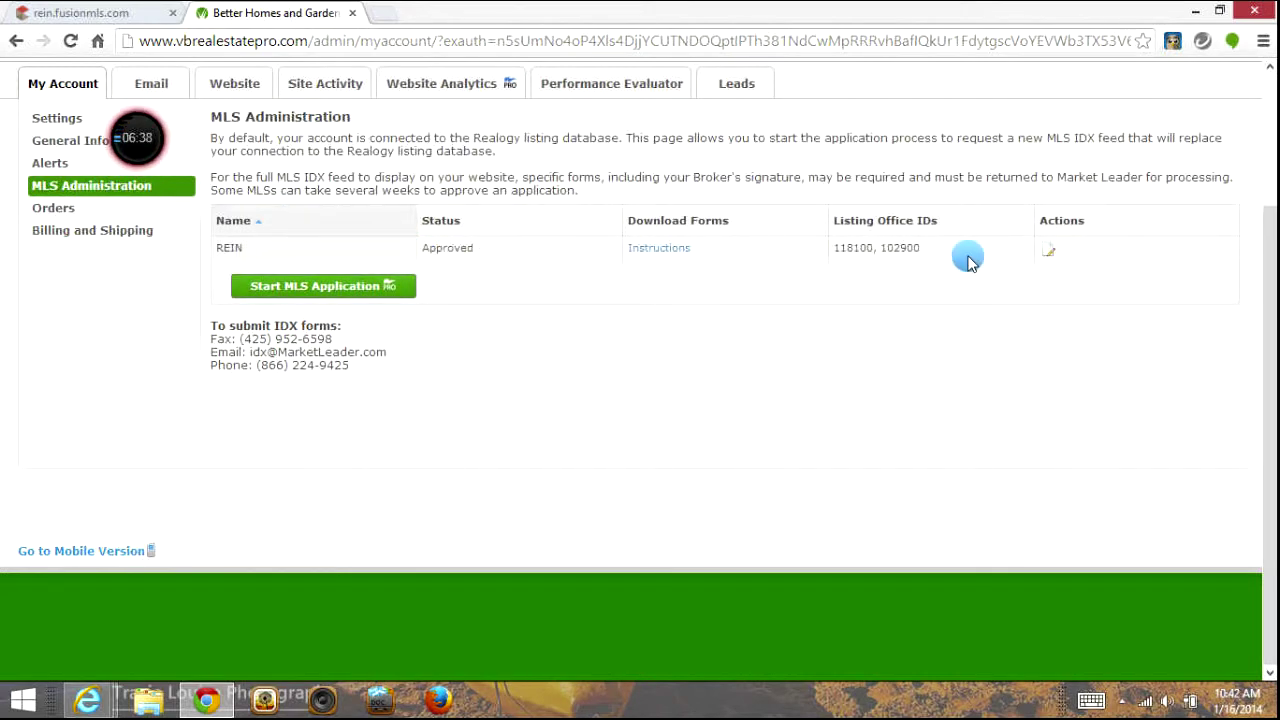
left_click(37, 211)
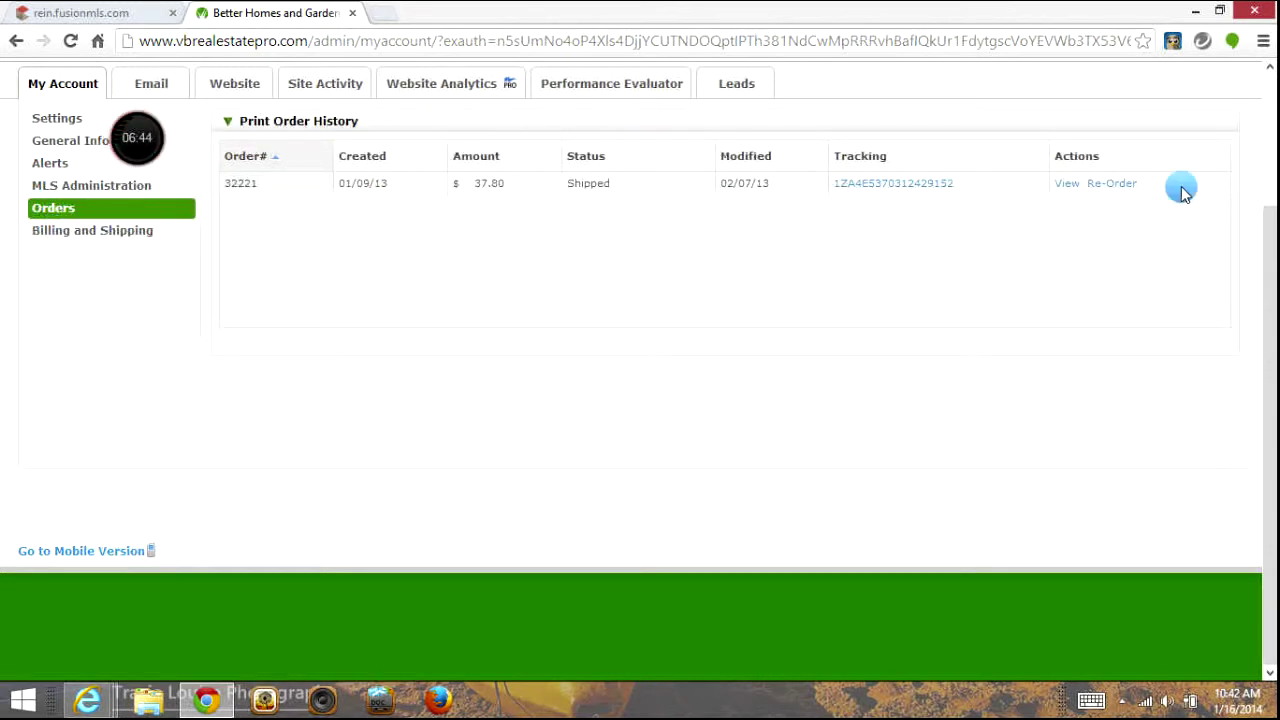
left_click(275, 158)
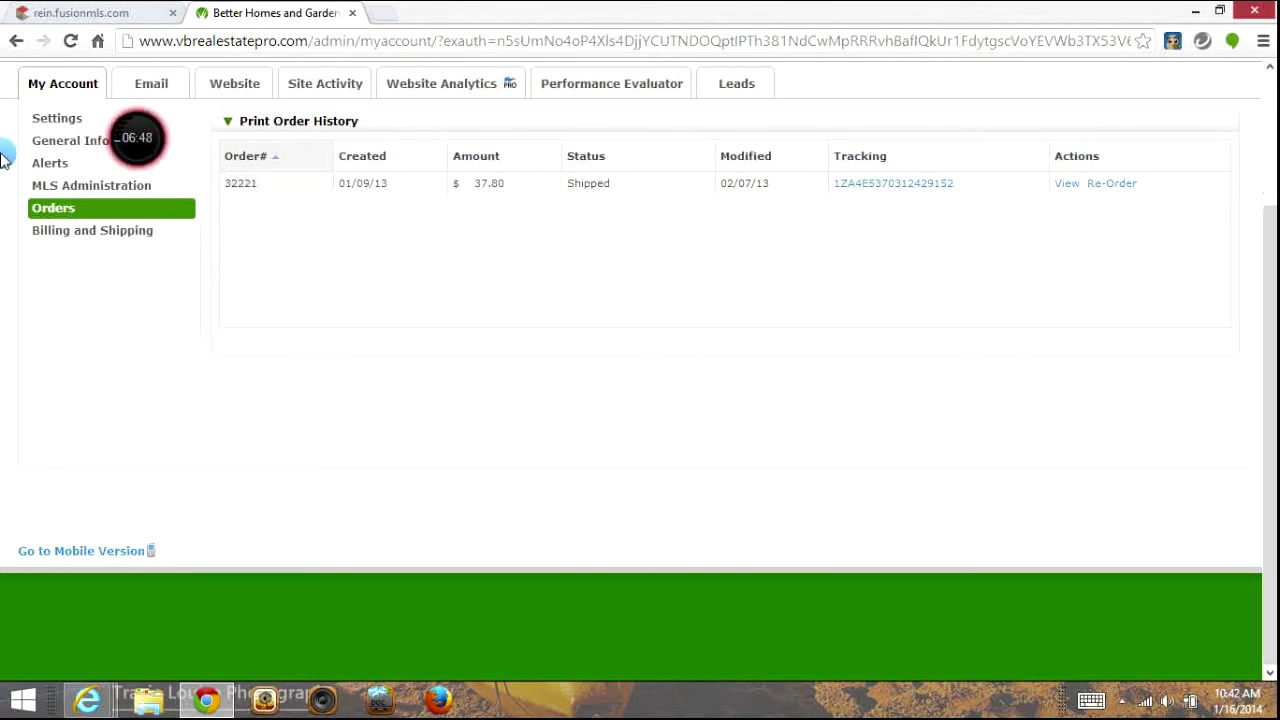
Step: Review the Billing and Shipping page, return to account Settings, and go to the admin Email pages
left_click(53, 236)
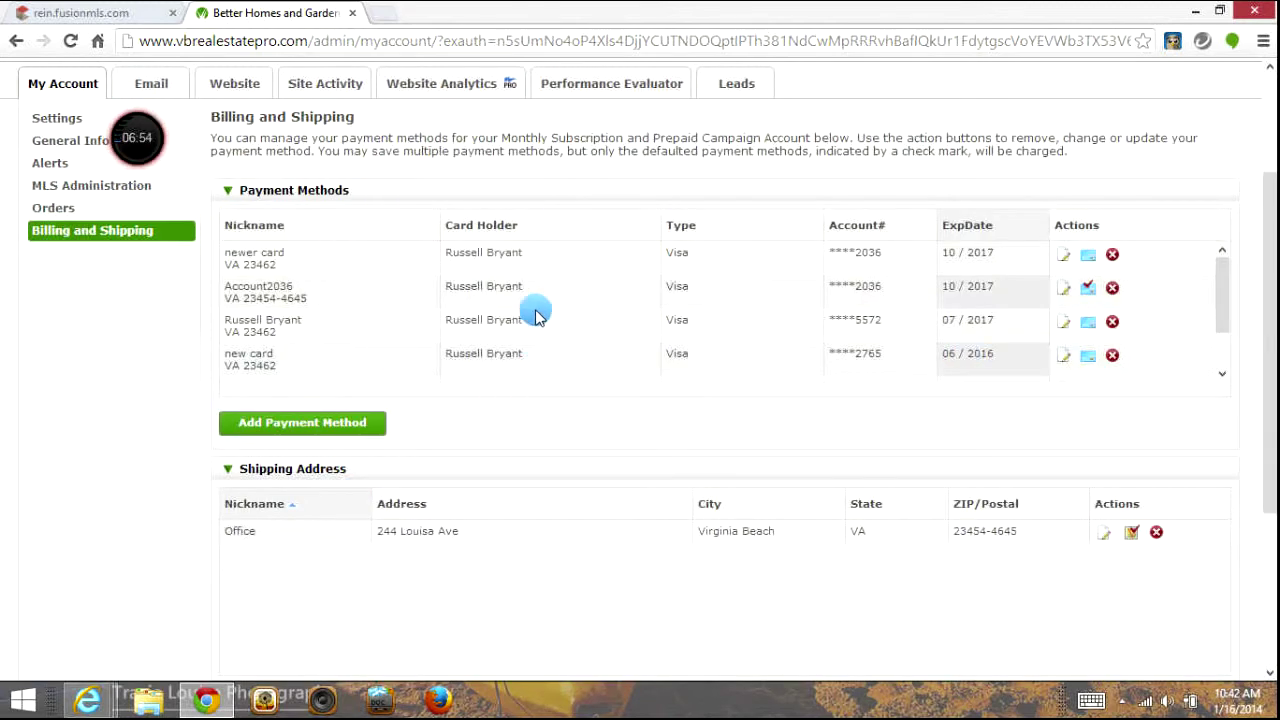
scroll(530, 315, "down", 3)
scroll(480, 374, "up", 4)
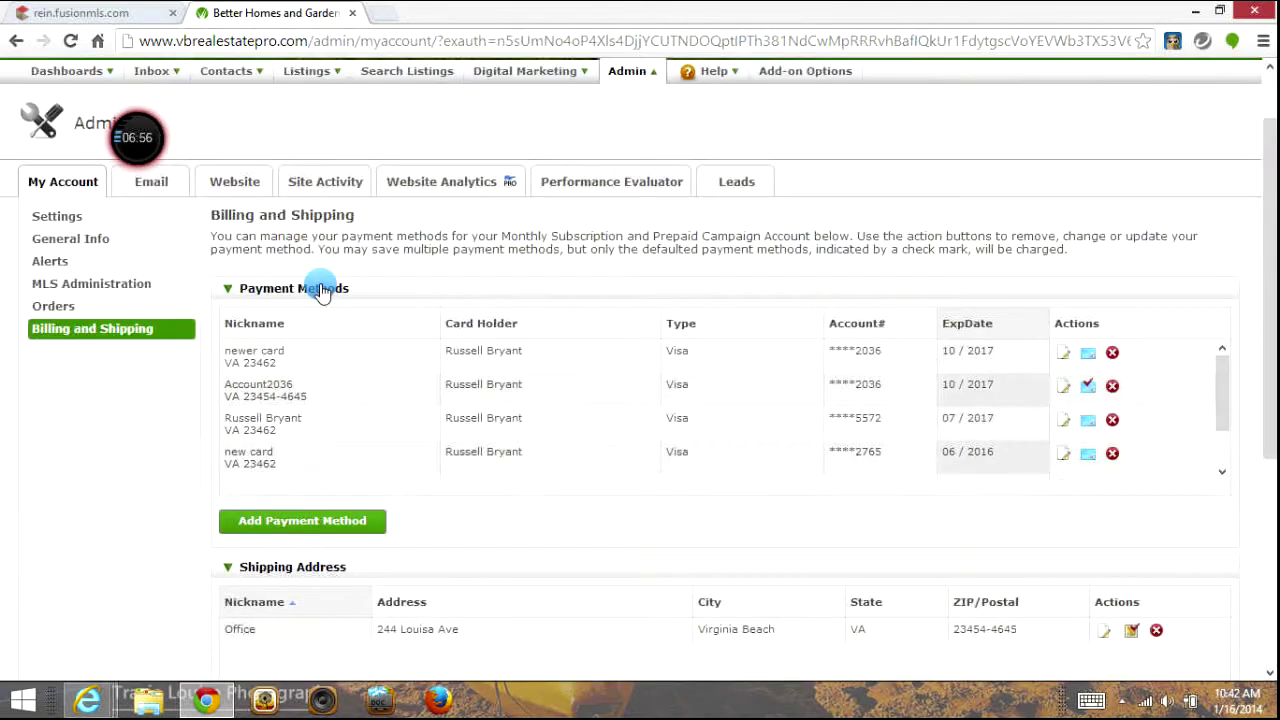
left_click(57, 214)
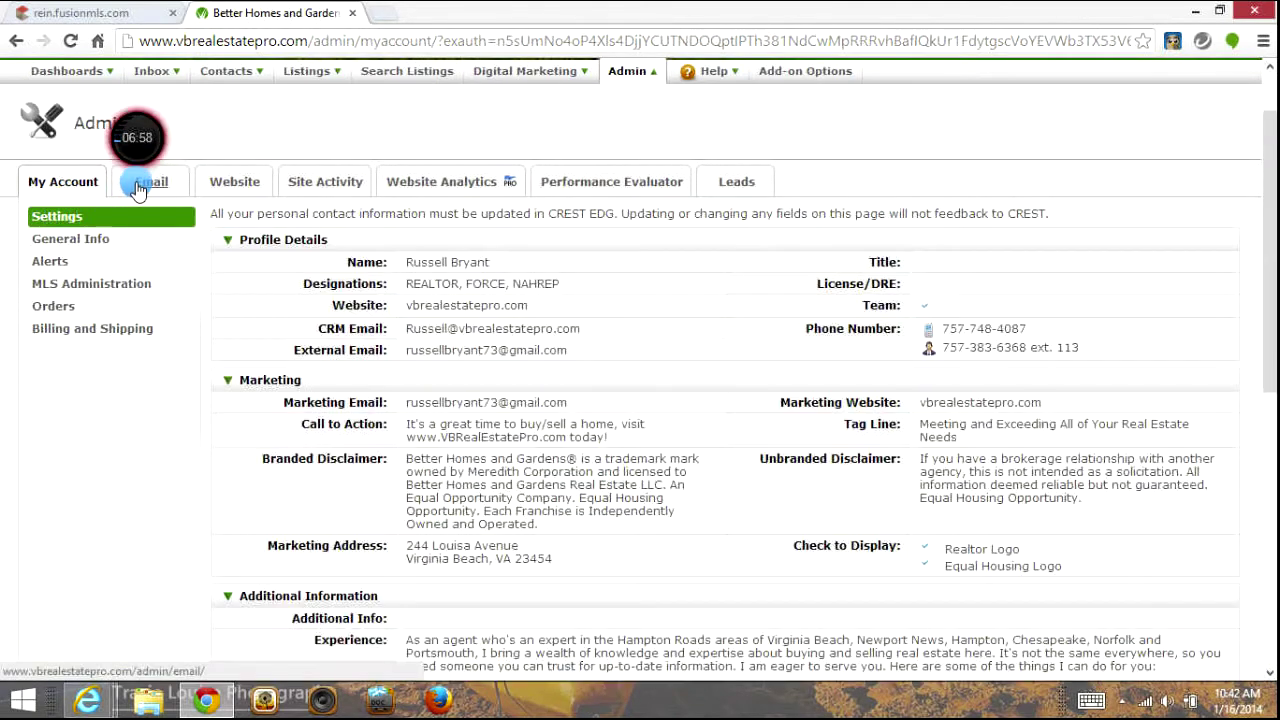
left_click(145, 183)
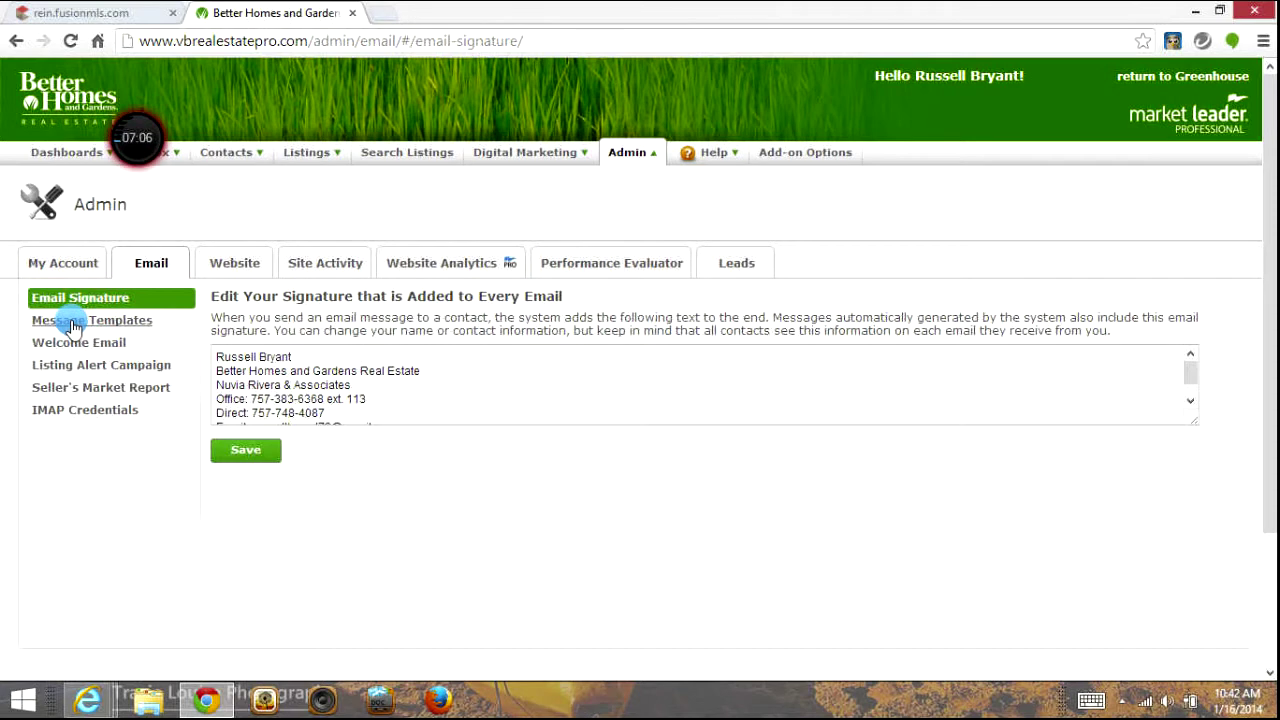
Step: Scroll the signature box to read the agent's full email signature down to the website line
scroll(266, 402, "down", 3)
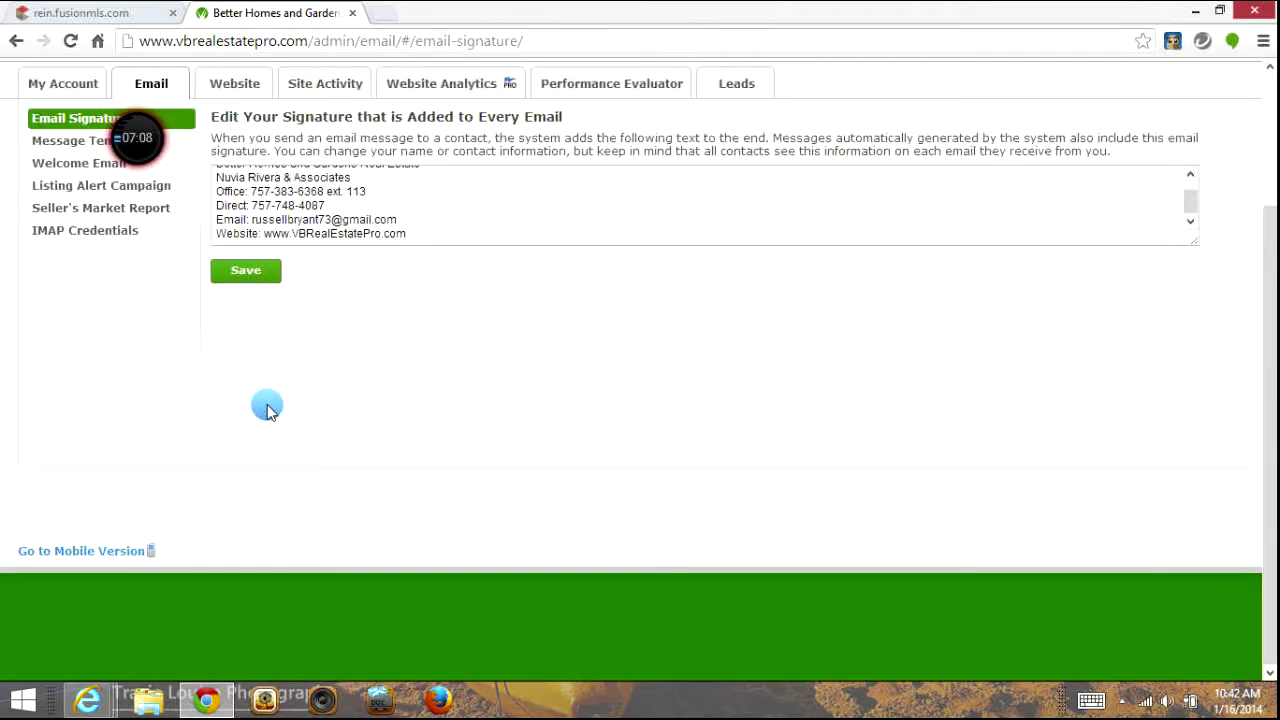
scroll(266, 377, "up", 3)
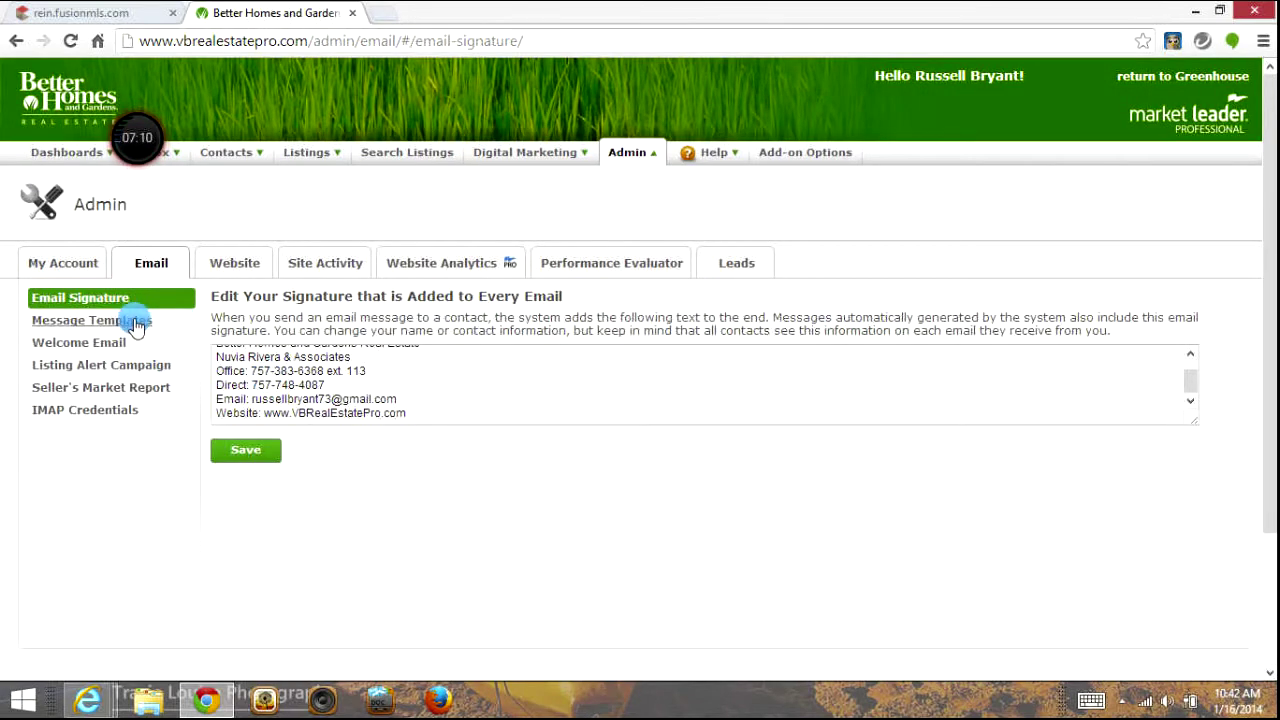